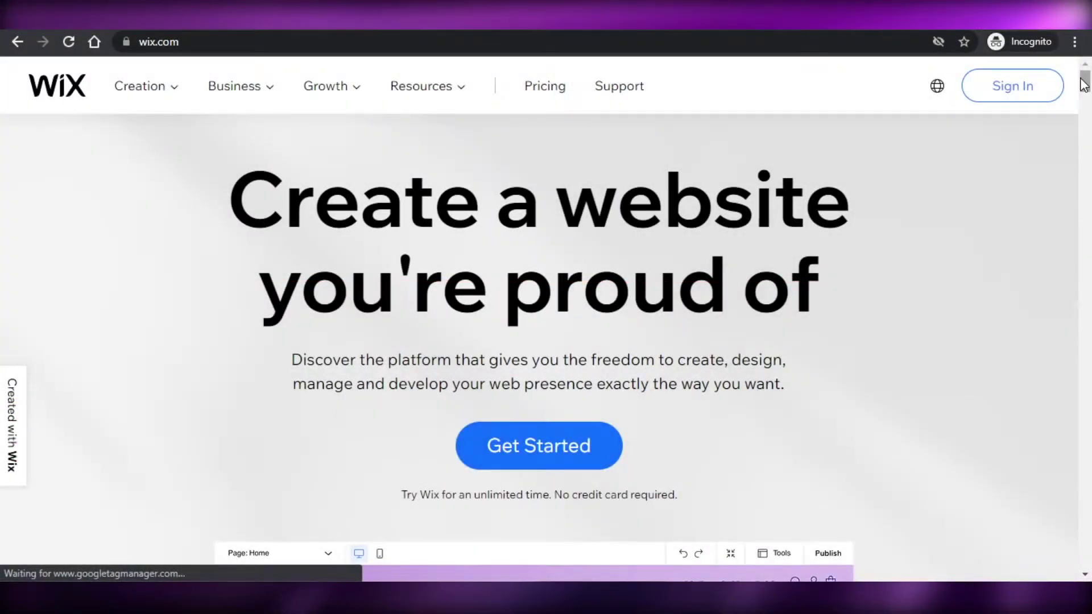
Step: Browse the six My Sites cards, including Blogs For You, My Site 4 and My Site 1
mouse_move(1085, 86)
left_mouse_down()
mouse_move(1086, 119)
mouse_move(1086, 100)
left_mouse_up()
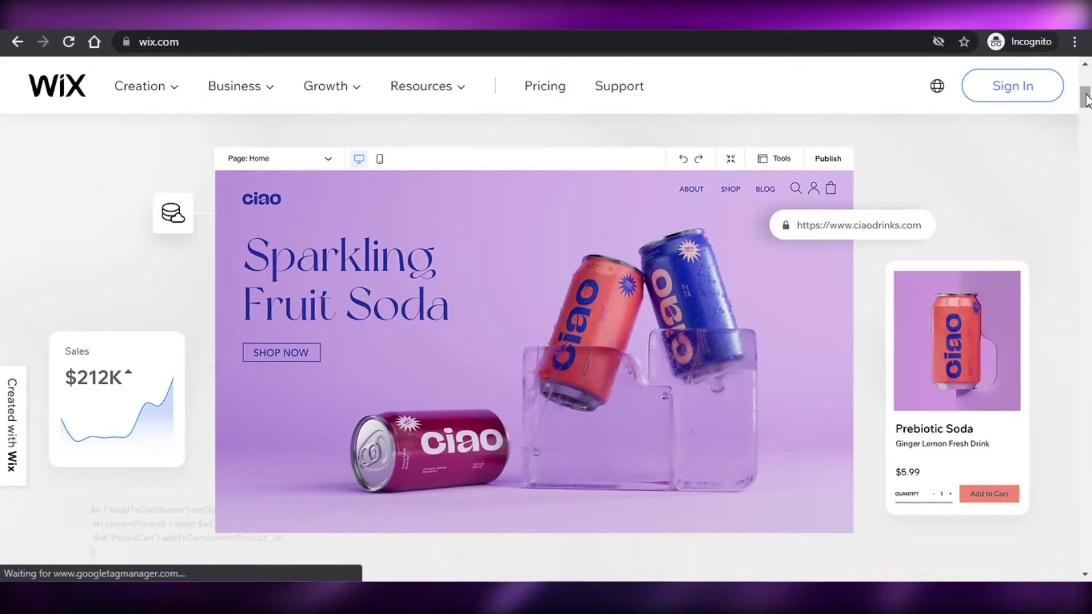
left_click_drag(1087, 100, 1088, 77)
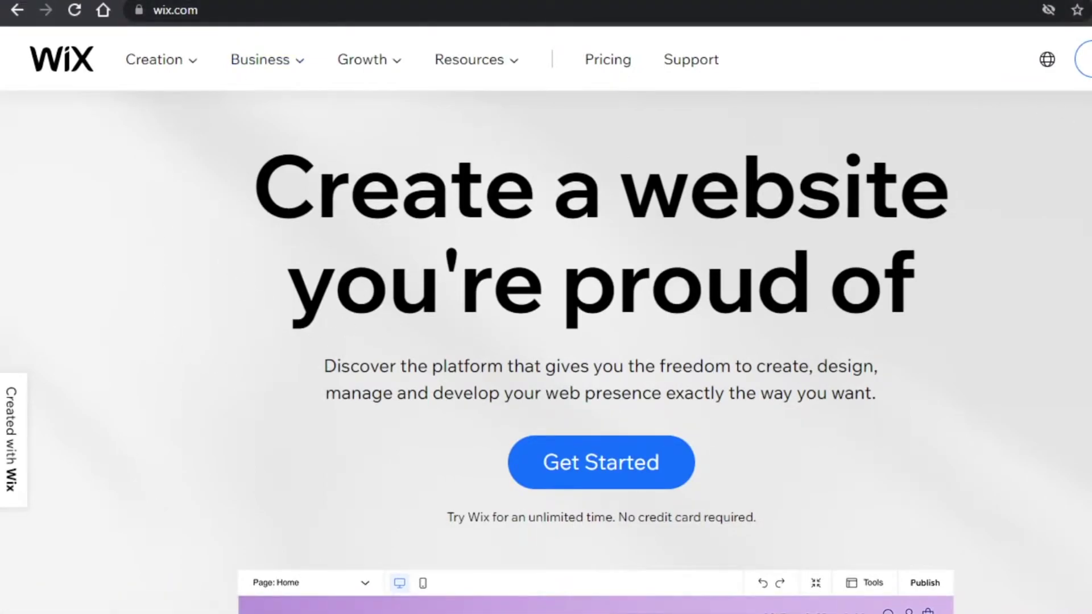
scroll(546, 352, "down", 20)
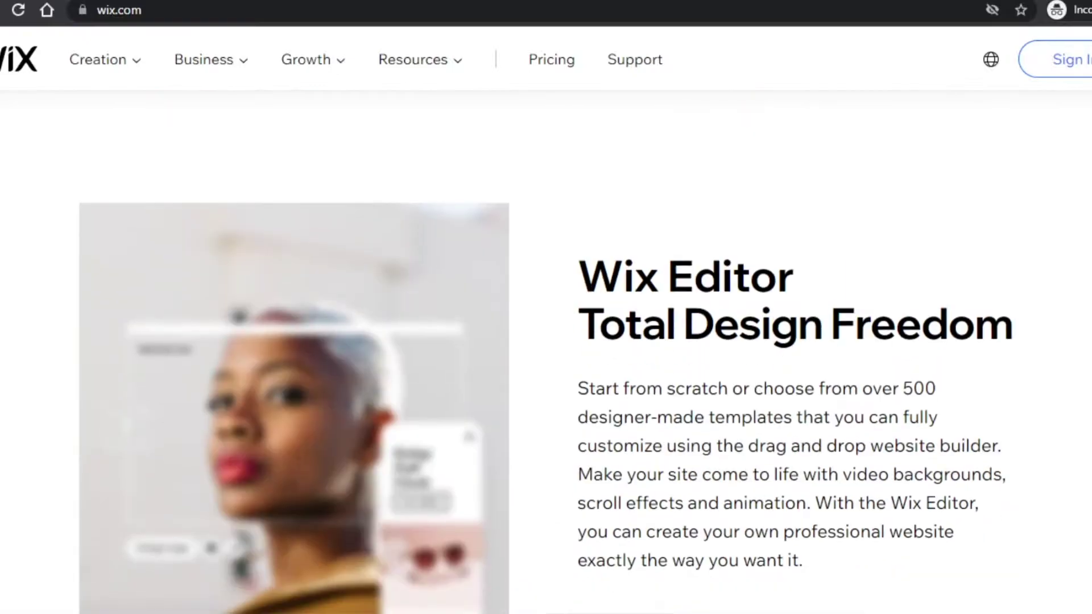
scroll(545, 352, "down", 20)
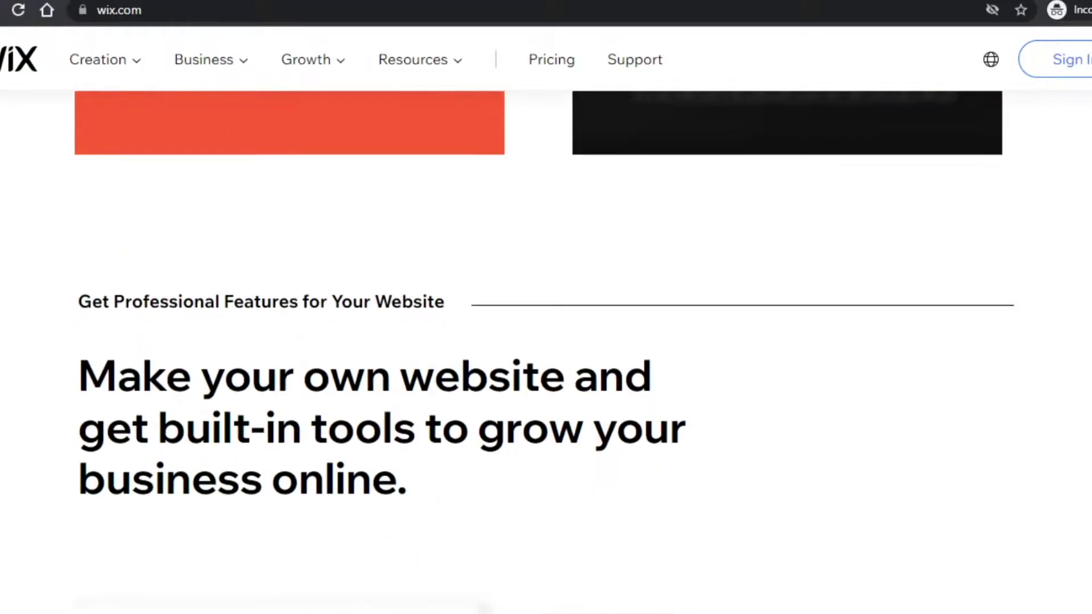
scroll(546, 353, "down", 5)
scroll(546, 352, "up", 7)
scroll(546, 352, "down", 4)
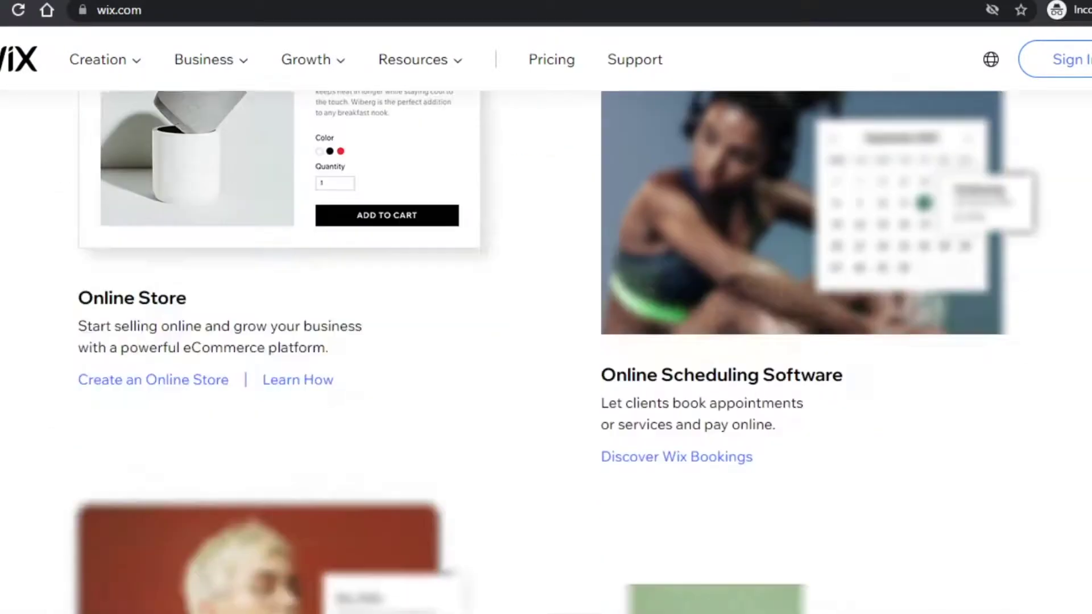
scroll(546, 353, "up", 3)
scroll(546, 353, "down", 7)
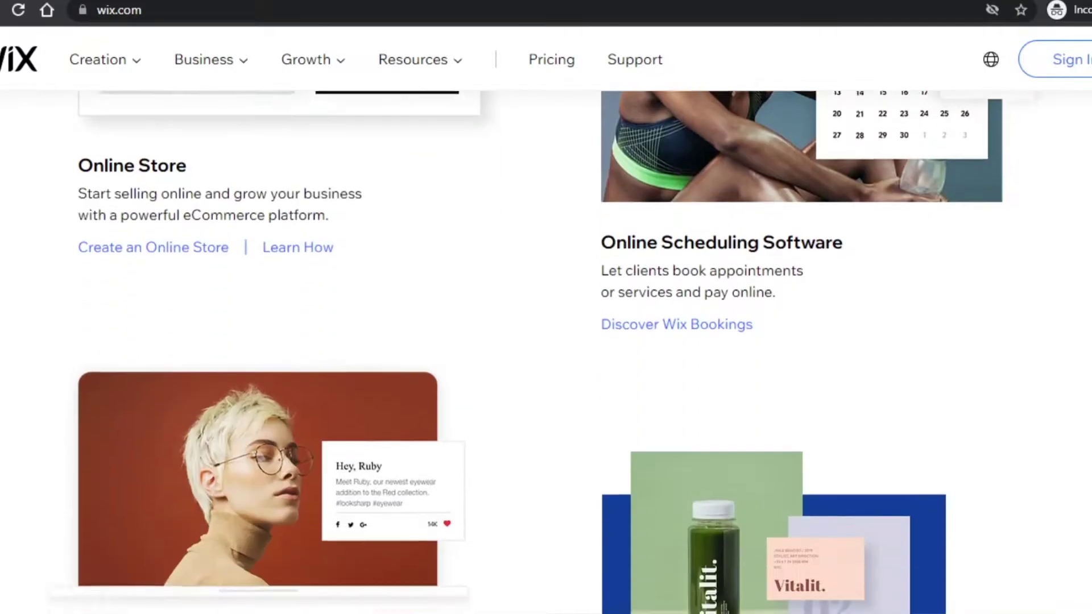
scroll(546, 352, "down", 8)
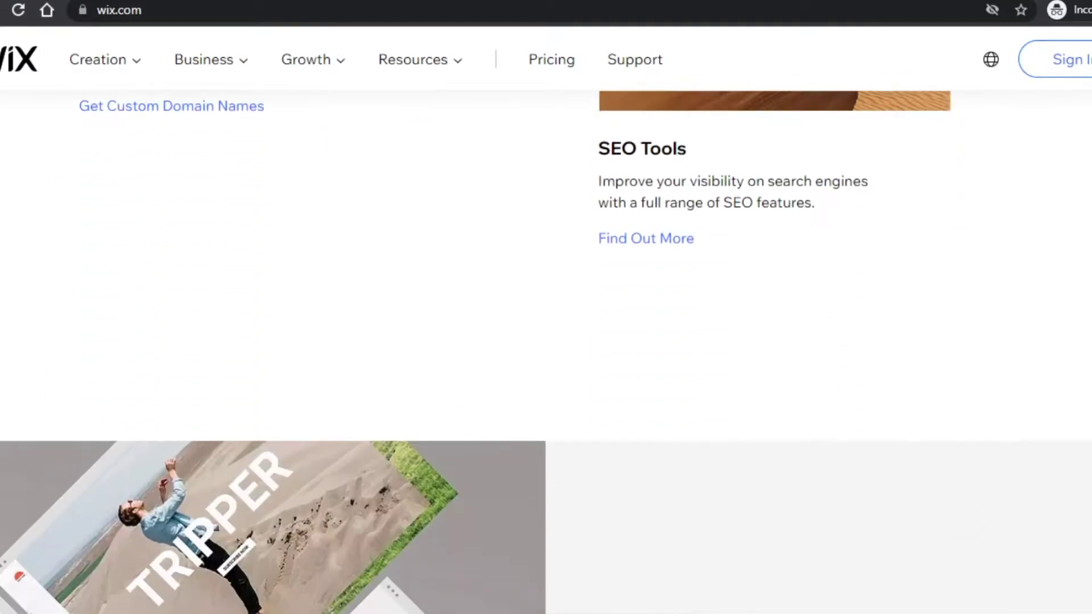
scroll(546, 352, "down", 6)
scroll(546, 352, "up", 20)
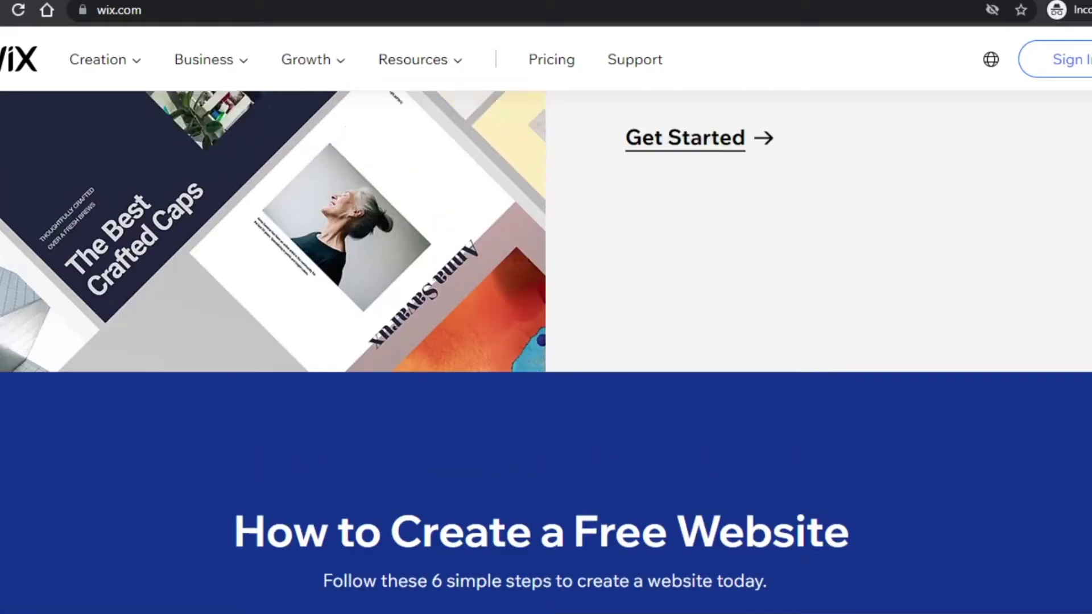
scroll(546, 352, "up", 15)
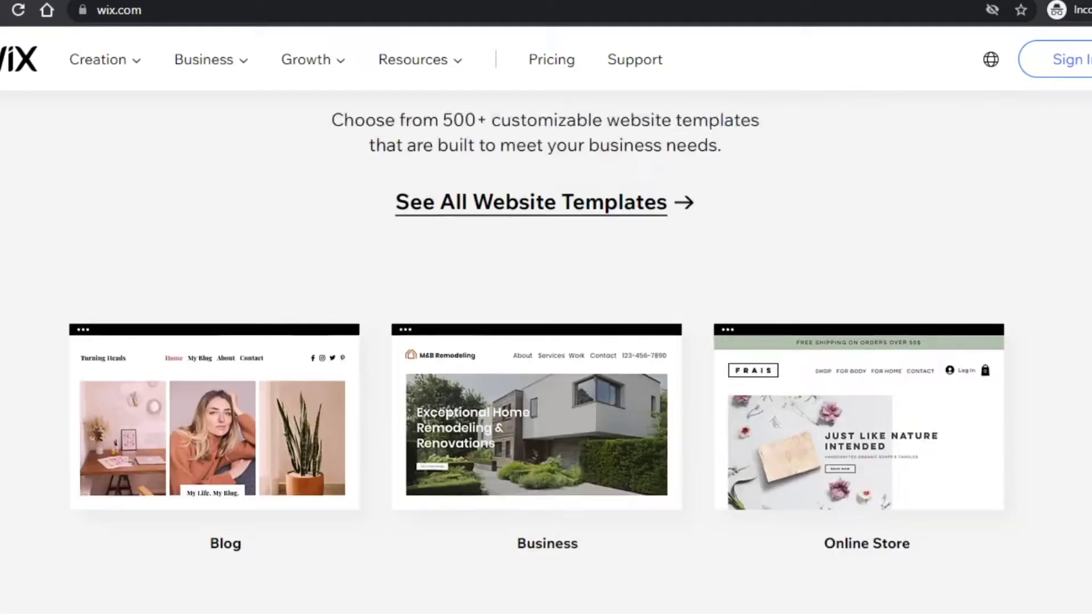
scroll(546, 353, "up", 10)
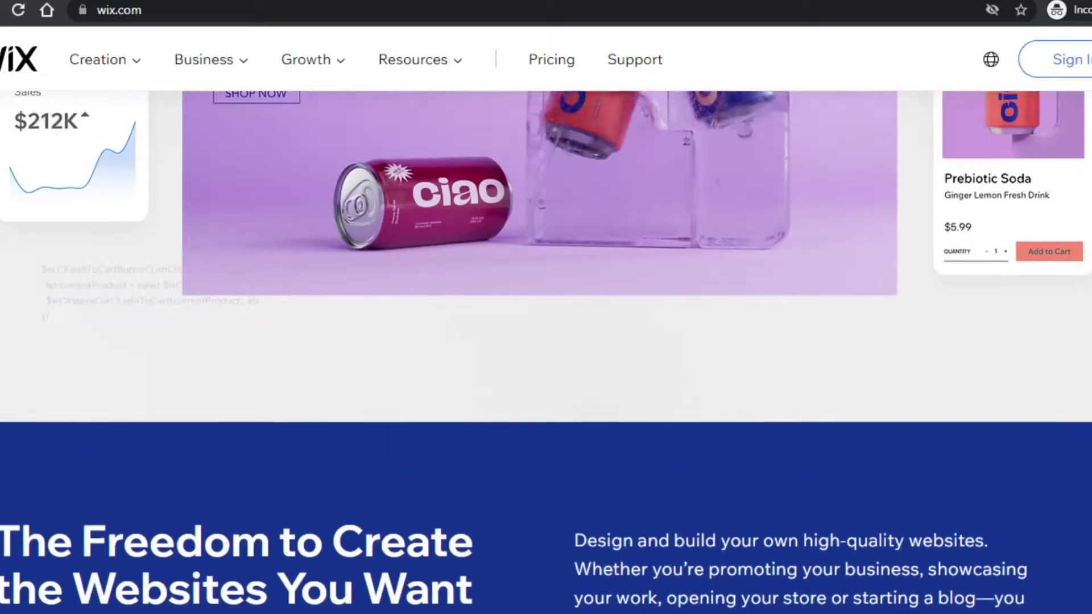
scroll(546, 353, "down", 8)
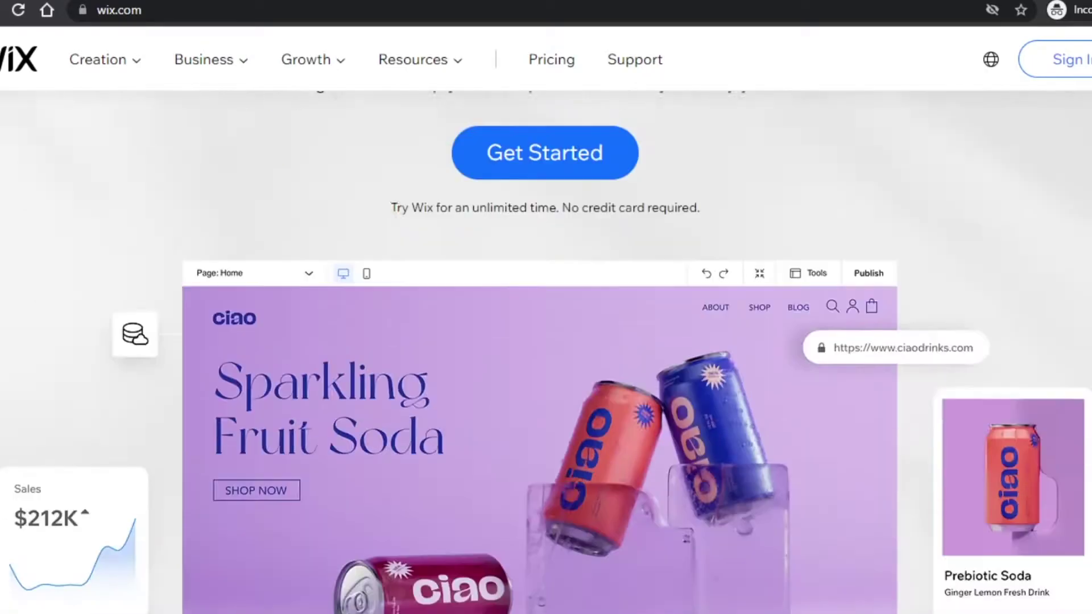
scroll(546, 352, "up", 3)
scroll(546, 353, "down", 1)
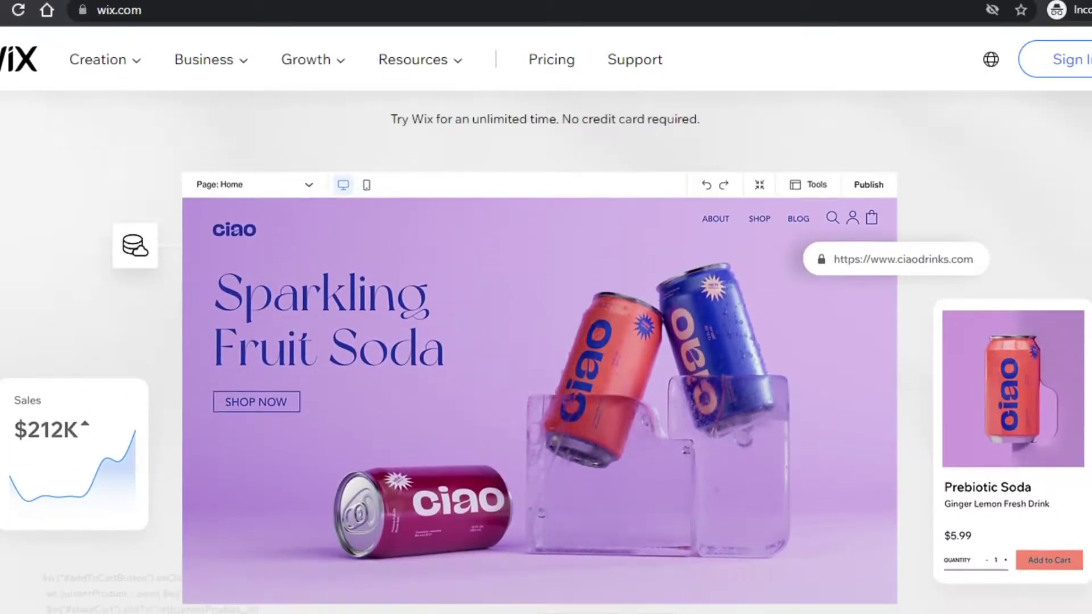
scroll(546, 352, "down", 1)
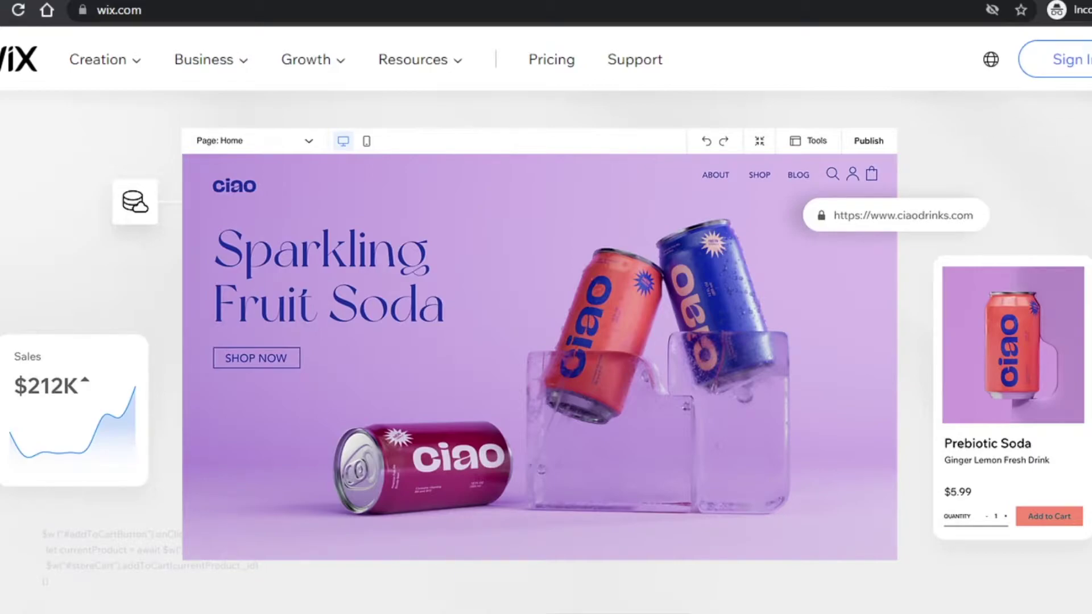
scroll(546, 353, "down", 15)
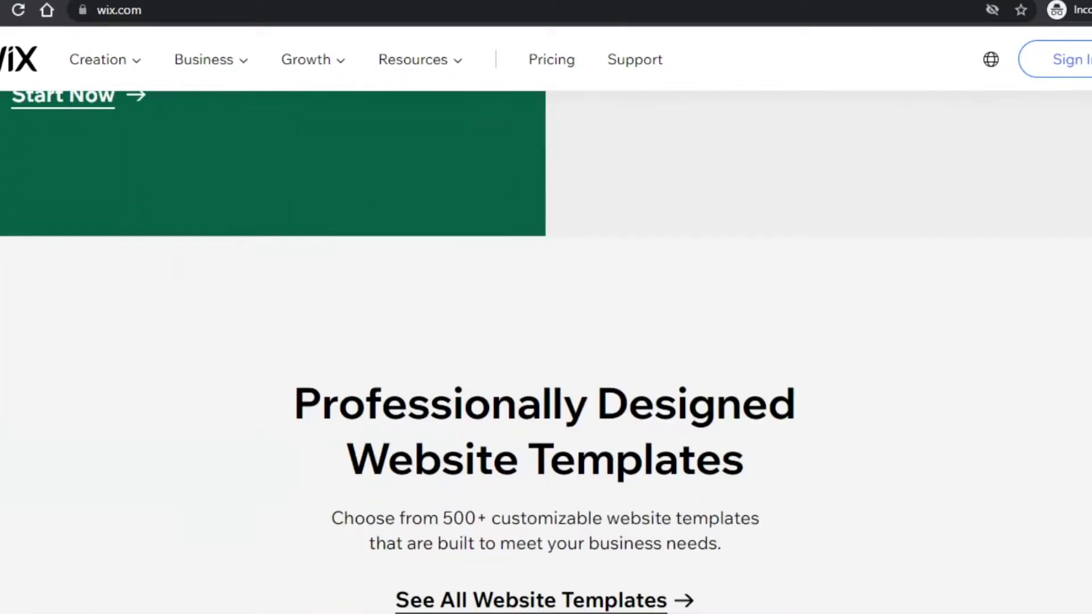
scroll(546, 353, "down", 20)
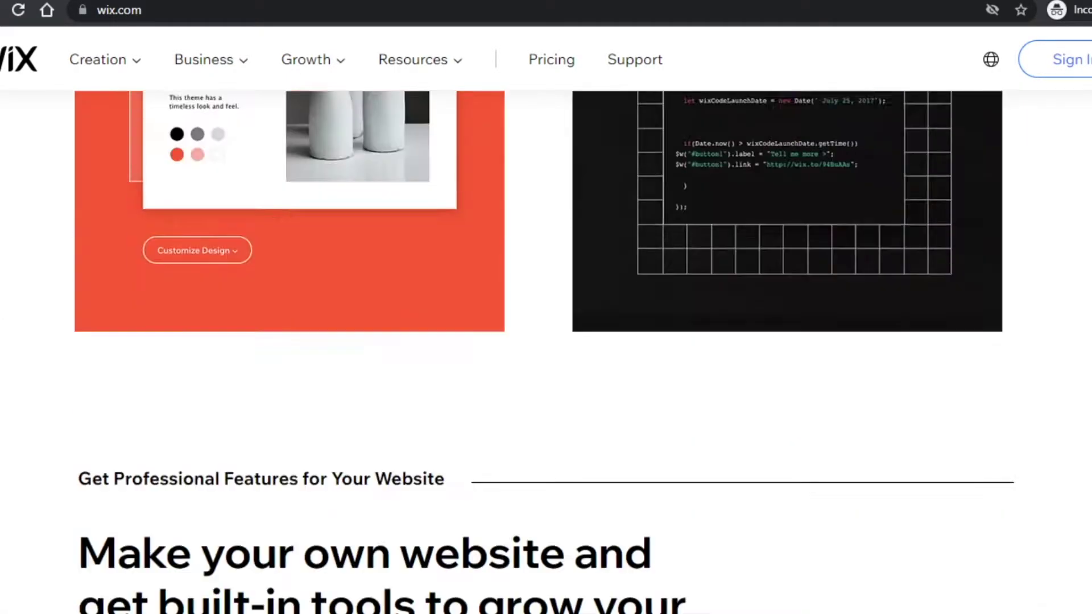
scroll(546, 352, "down", 5)
scroll(545, 352, "up", 20)
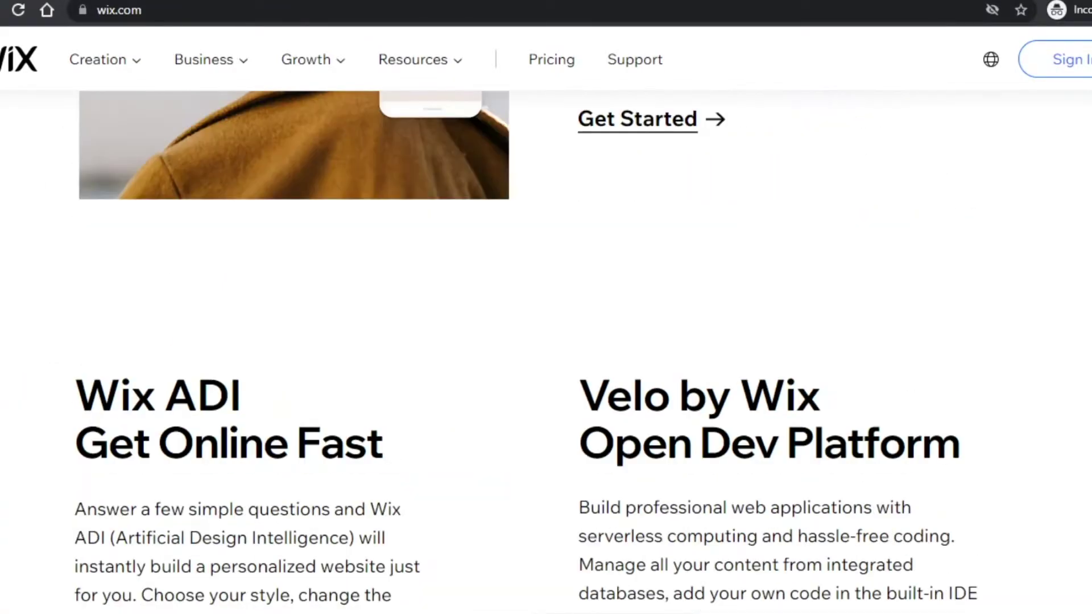
scroll(546, 353, "up", 15)
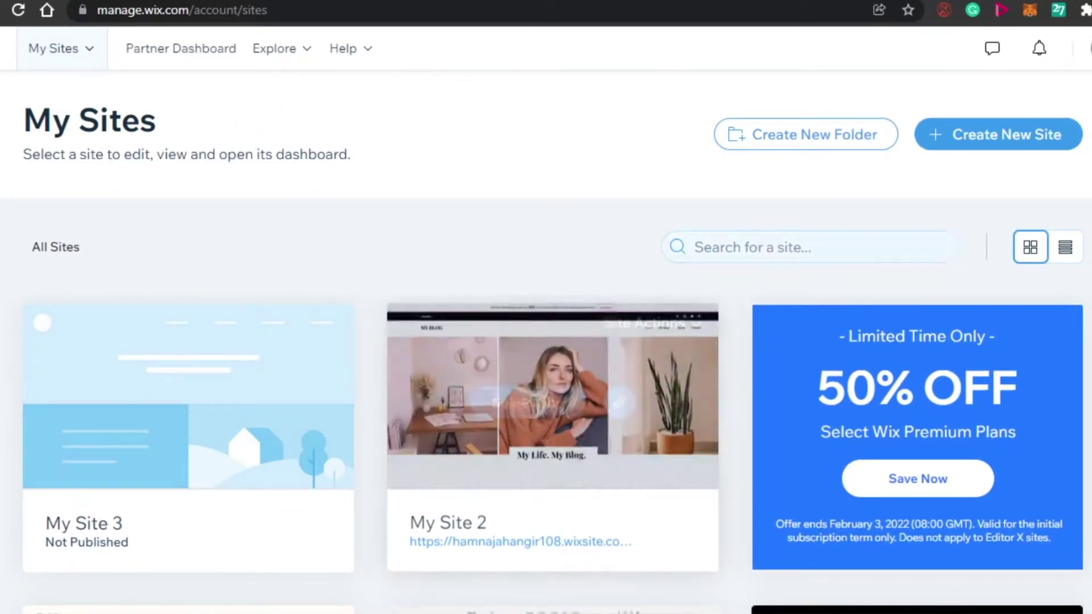
scroll(552, 398, "down", 9)
scroll(546, 398, "up", 9)
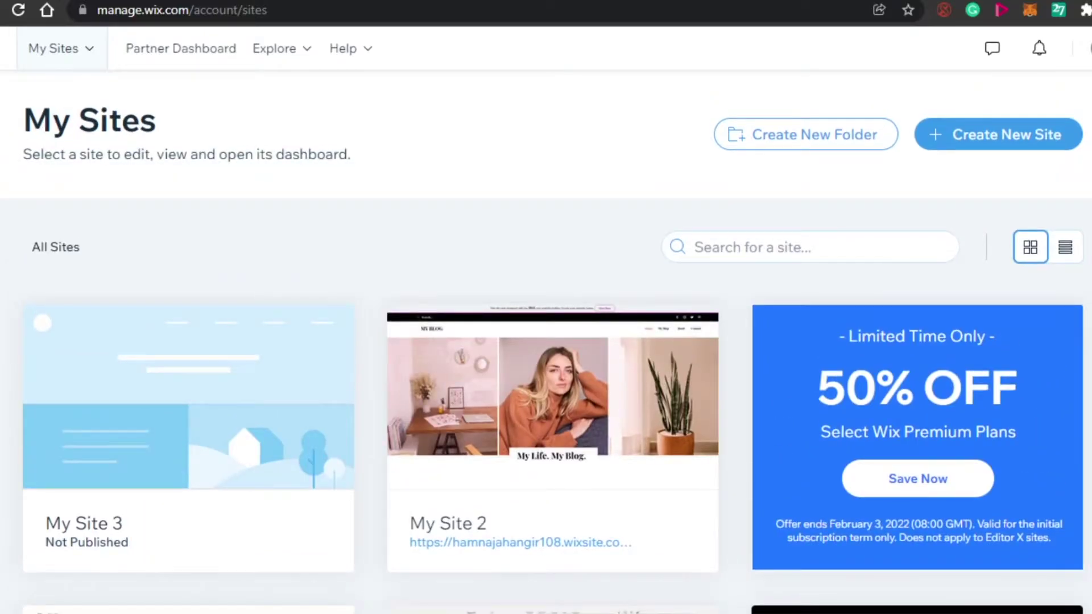
mouse_move(515, 312)
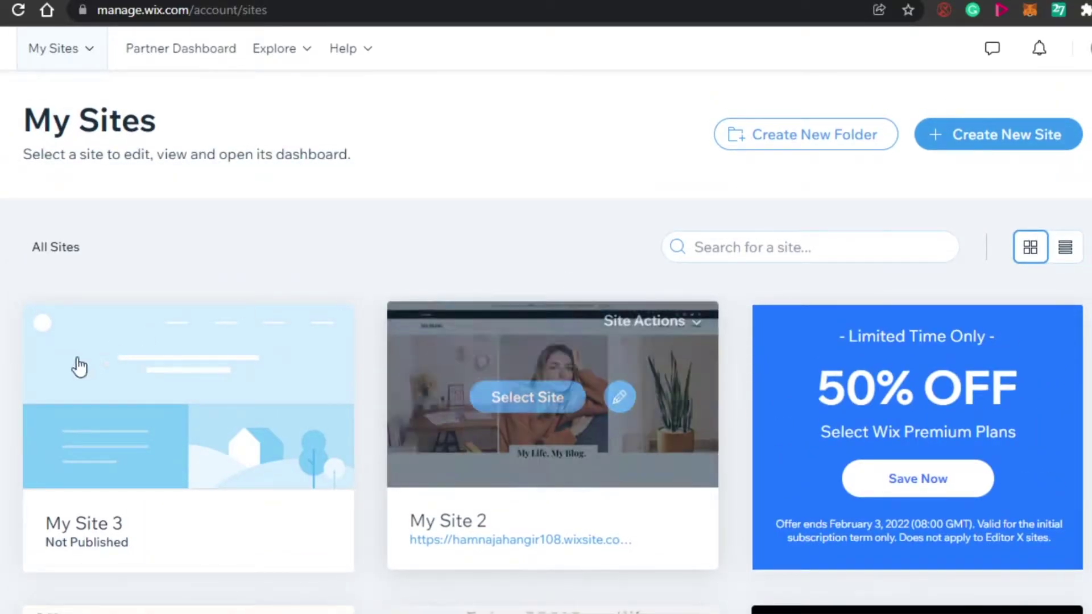
scroll(546, 398, "down", 10)
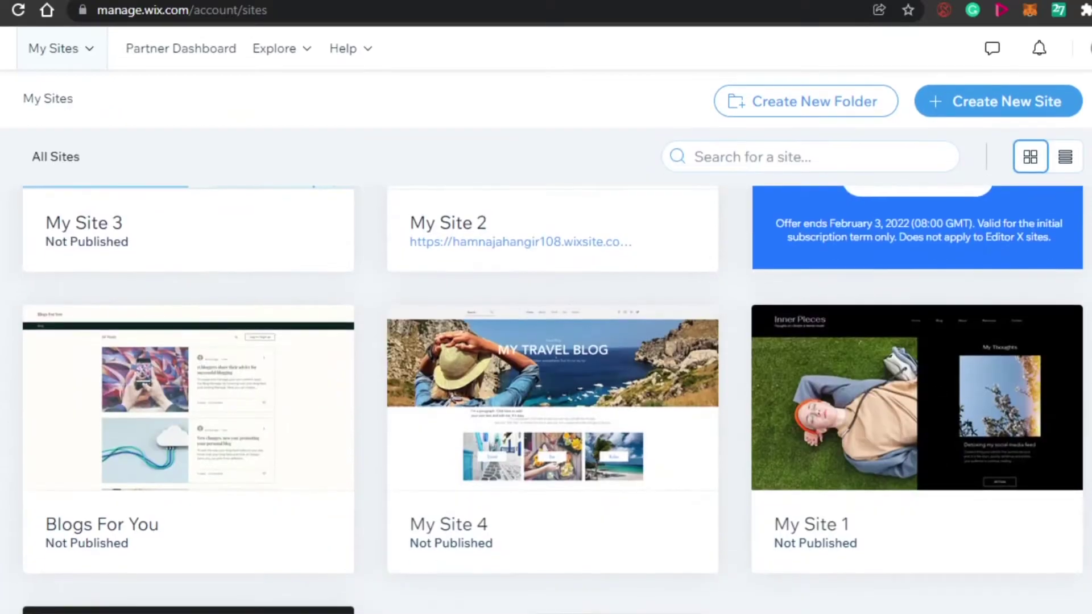
scroll(546, 398, "up", 7)
scroll(545, 398, "down", 3)
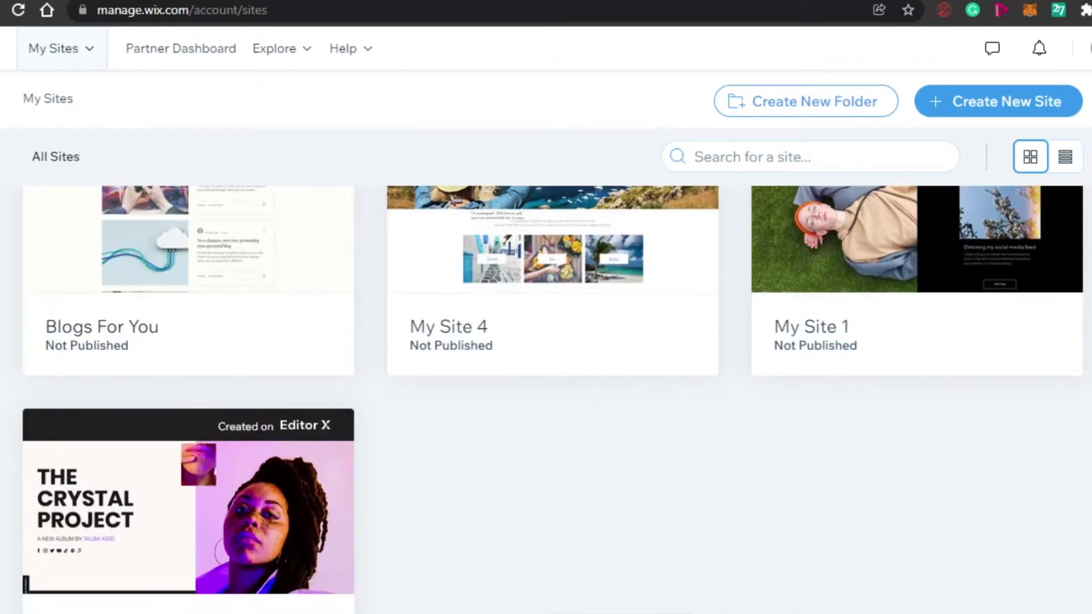
scroll(546, 398, "up", 7)
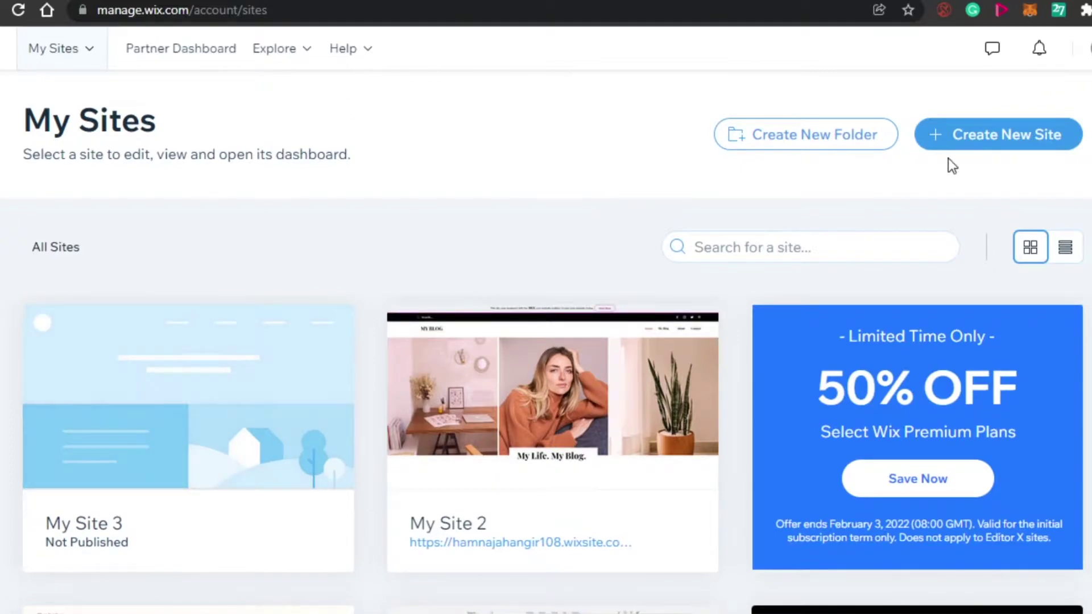
left_click(989, 145)
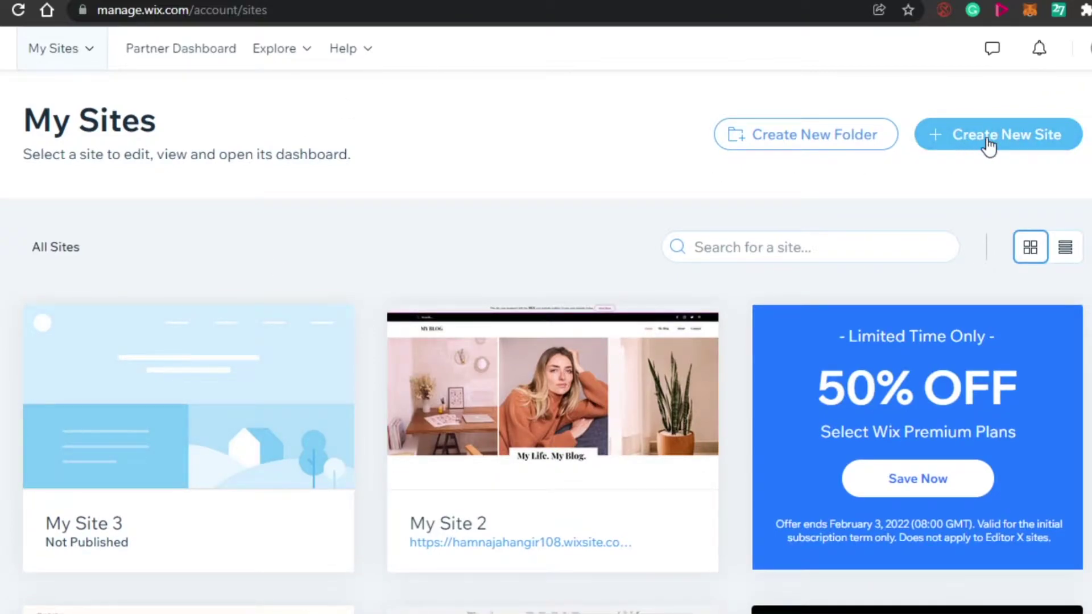
Step: Start a new site on the classic Wix platform instead of Editor X
left_click(989, 147)
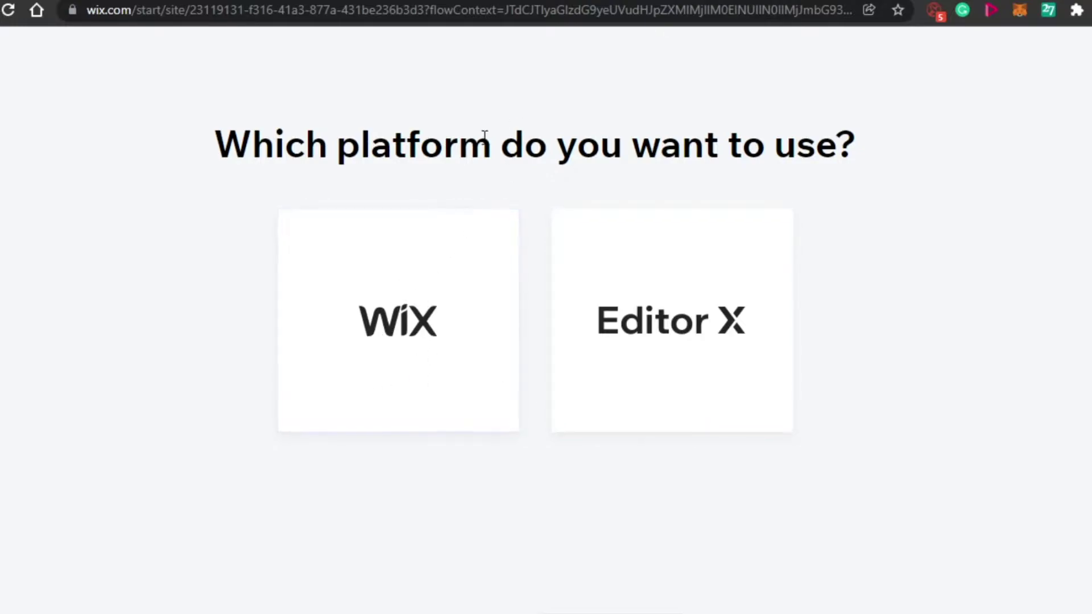
left_click(380, 332)
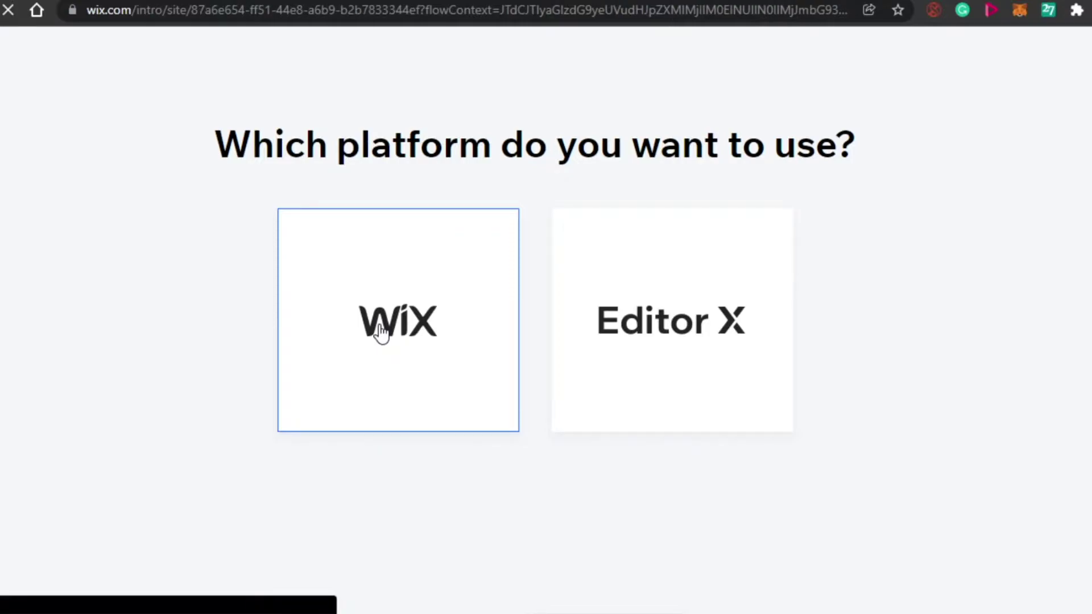
left_click(380, 331)
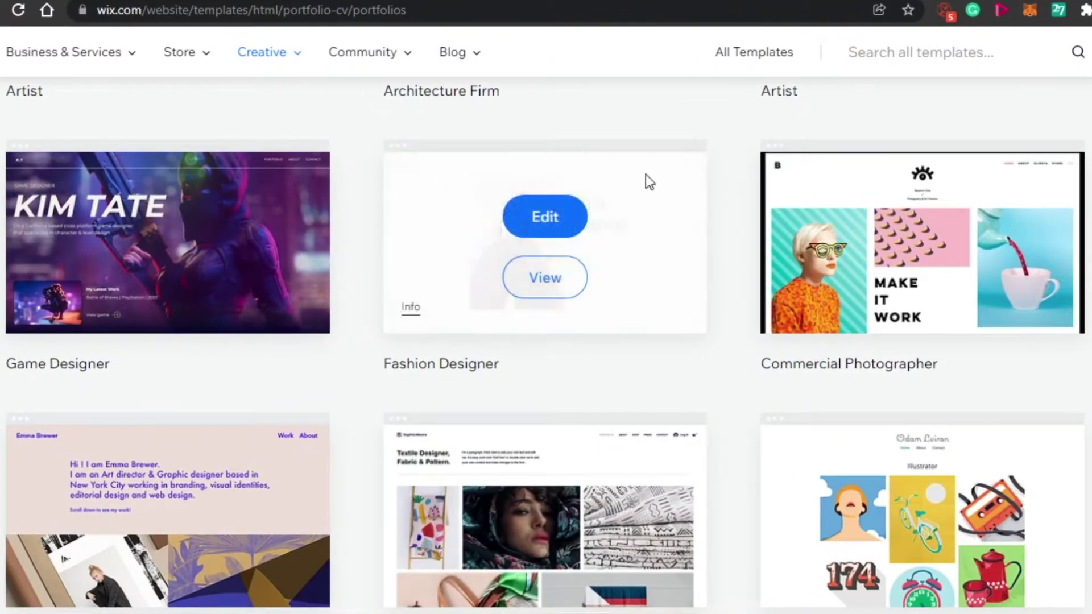
scroll(546, 341, "up", 15)
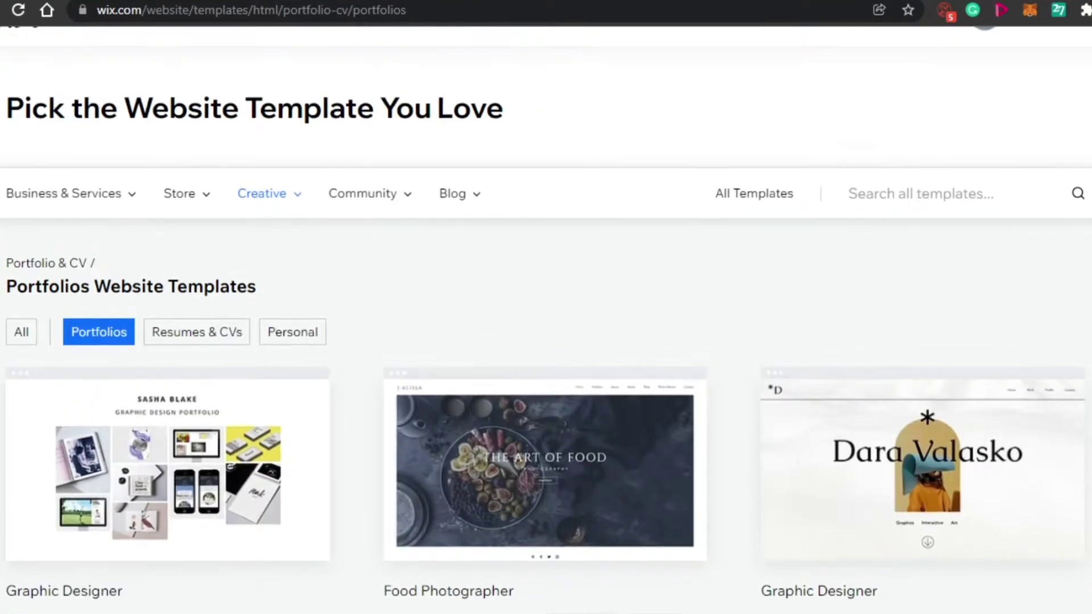
scroll(546, 342, "down", 10)
scroll(546, 342, "down", 15)
scroll(546, 341, "up", 12)
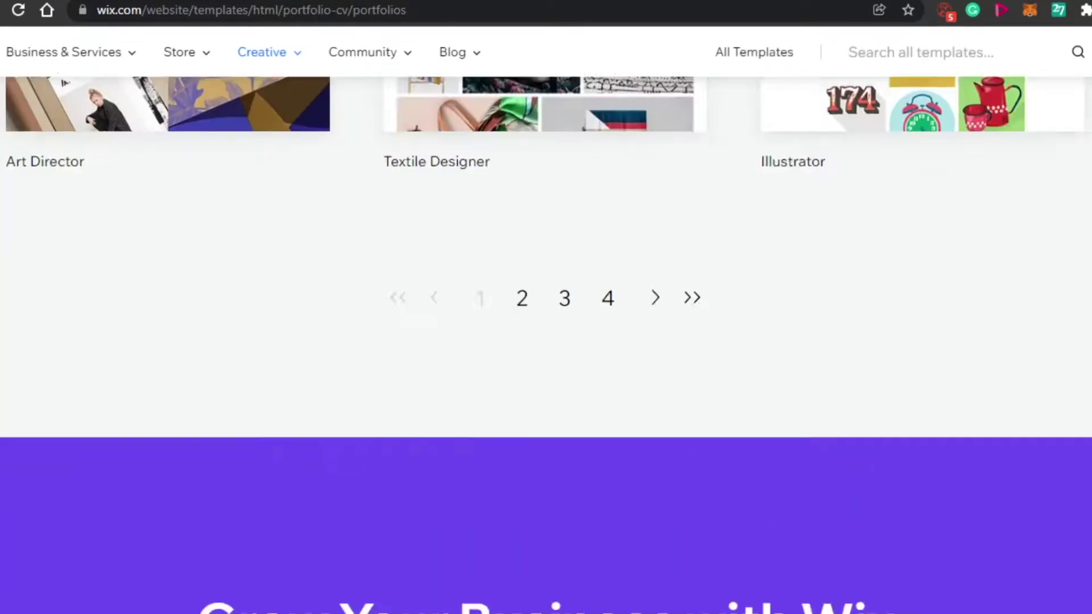
scroll(546, 341, "up", 10)
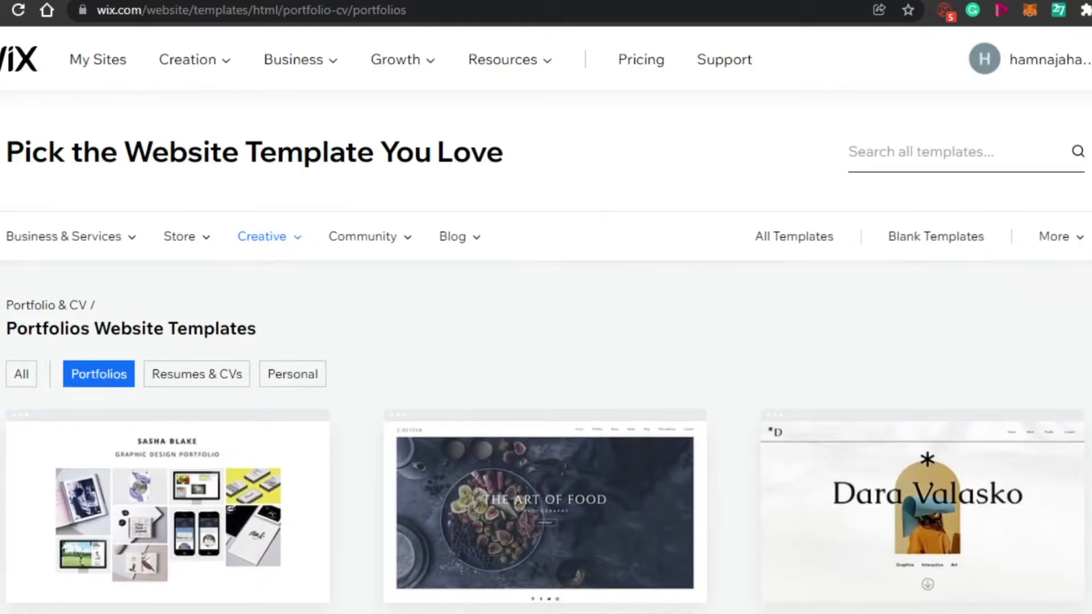
scroll(546, 341, "down", 4)
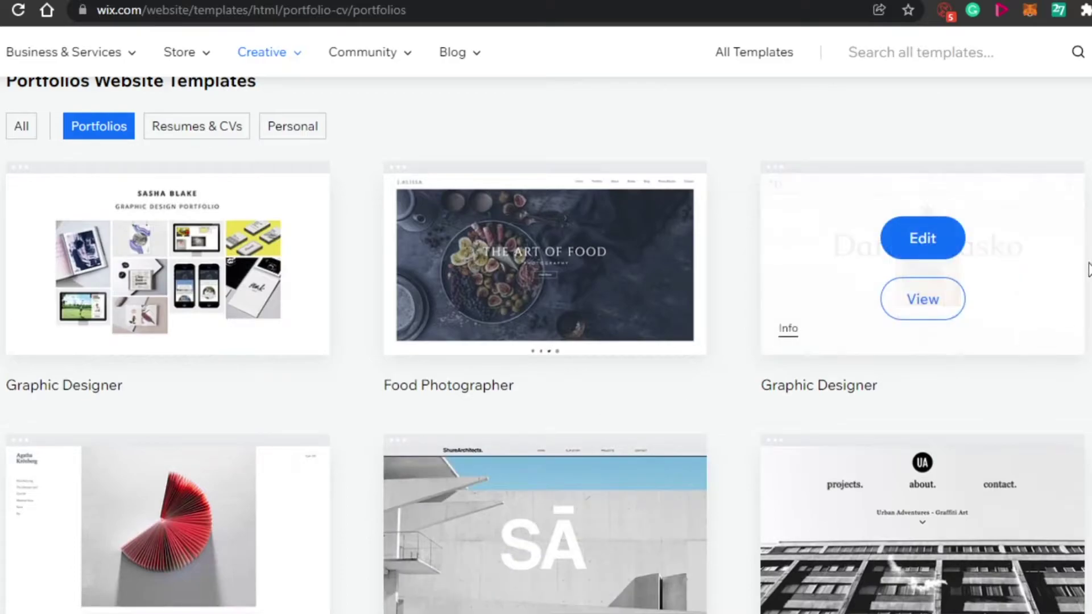
scroll(1087, 267, "down", 18)
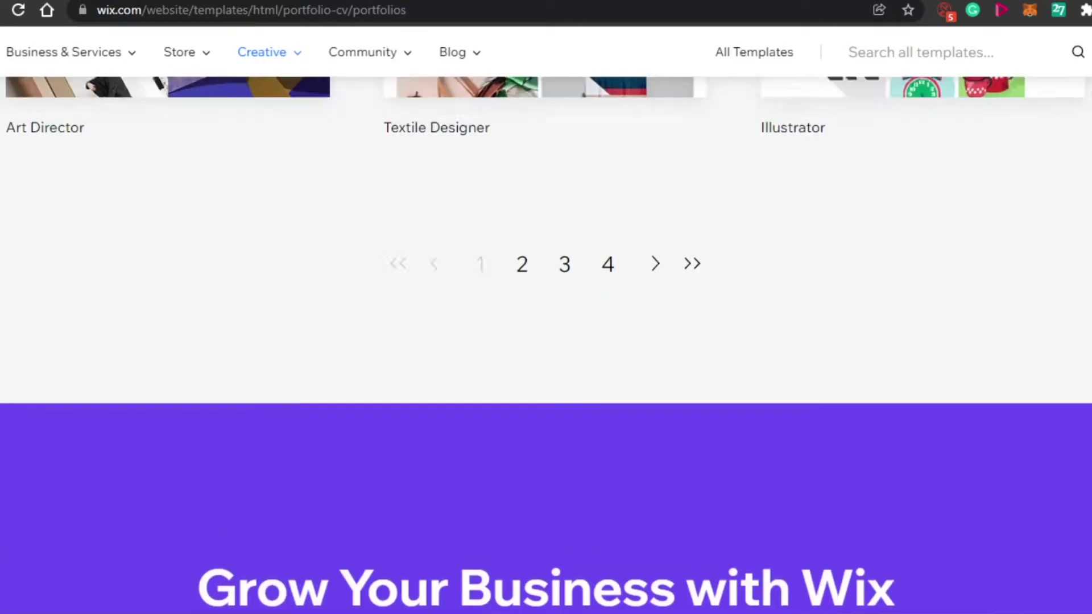
scroll(546, 341, "up", 17)
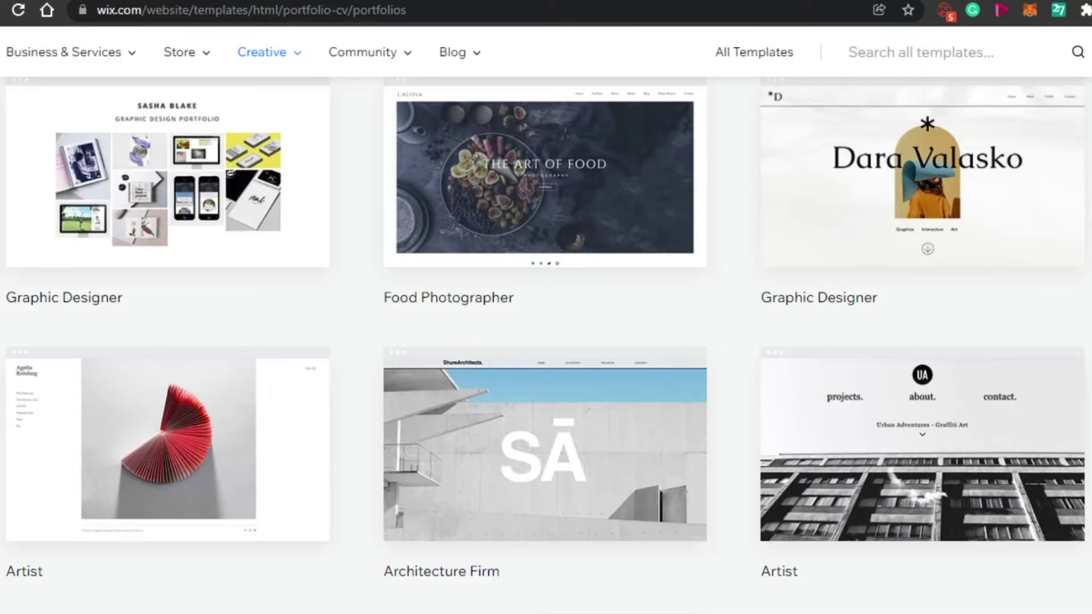
scroll(546, 341, "down", 5)
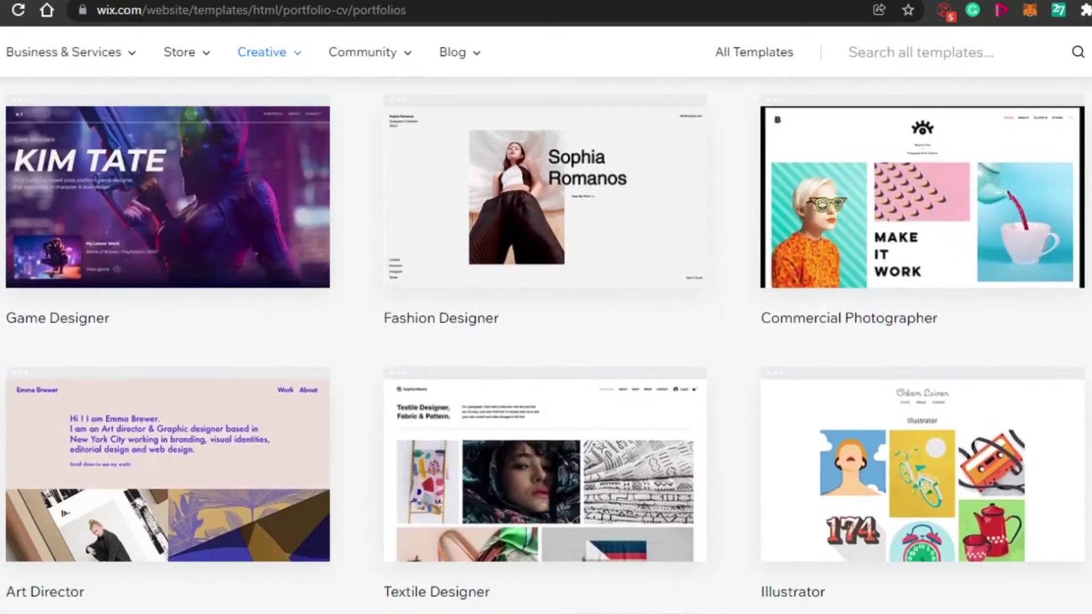
scroll(546, 342, "down", 7)
scroll(546, 342, "up", 10)
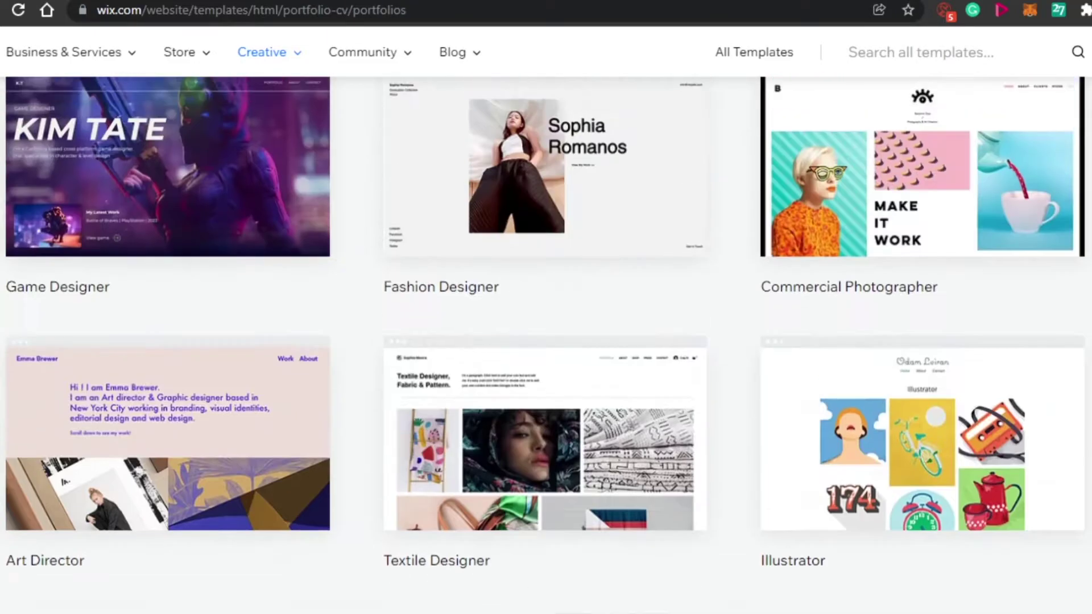
scroll(546, 341, "up", 7)
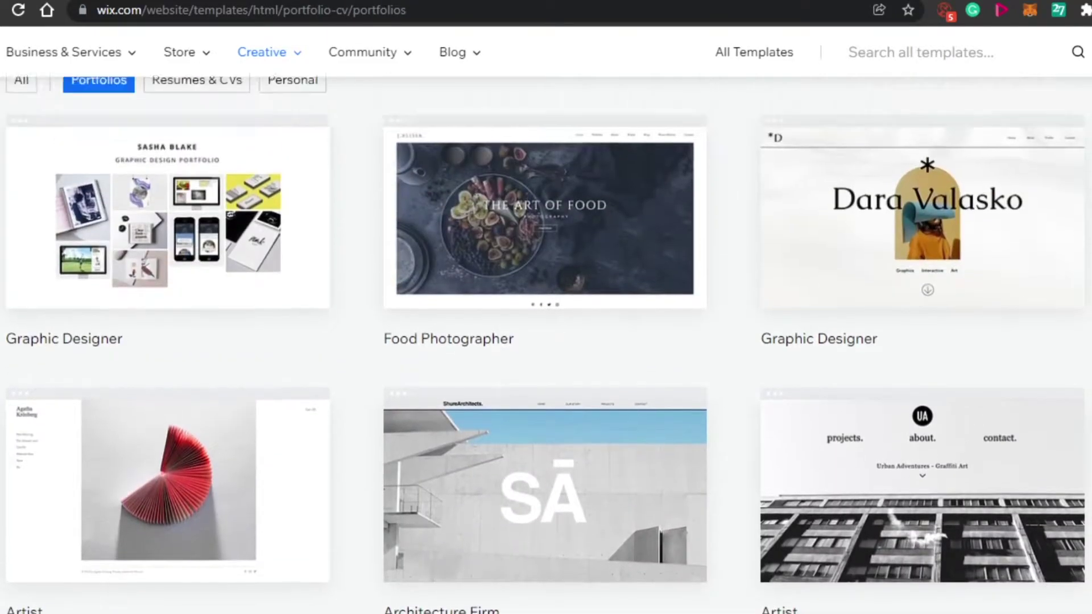
scroll(715, 272, "down", 10)
scroll(715, 271, "up", 2)
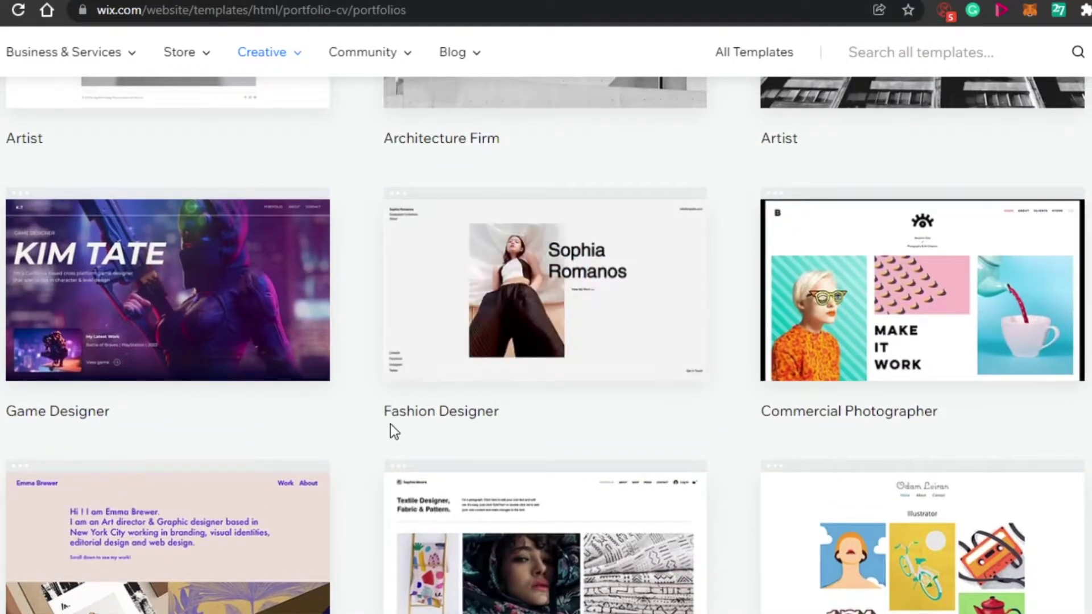
mouse_move(572, 294)
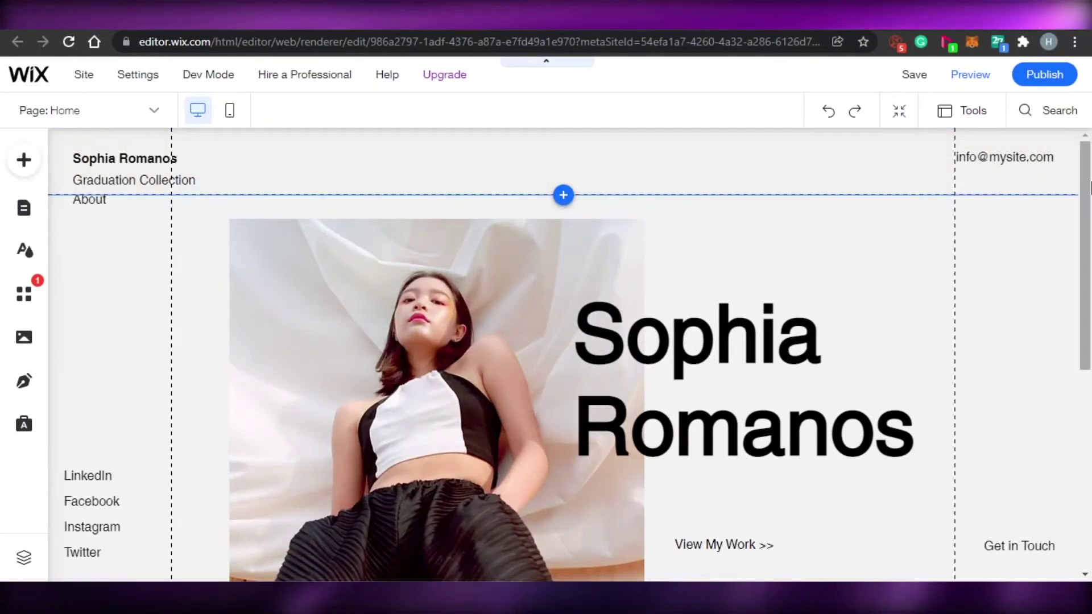
Step: Scroll the Fashion Designer Home page down to its footer and back to the top
scroll(1089, 350, "down", 5)
scroll(1089, 350, "down", 2)
scroll(1089, 225, "up", 7)
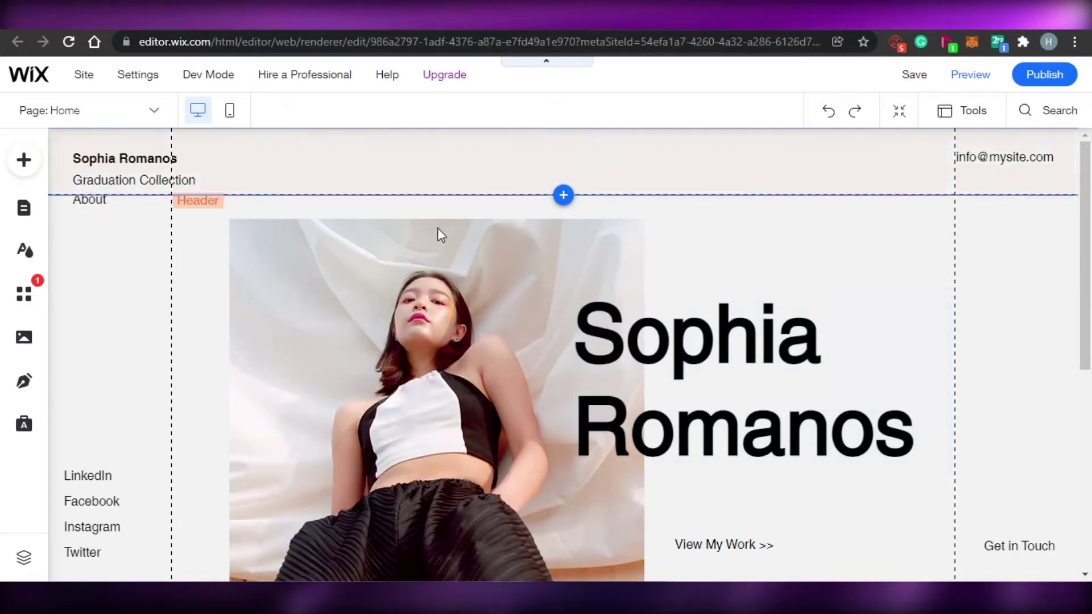
scroll(1060, 293, "down", 5)
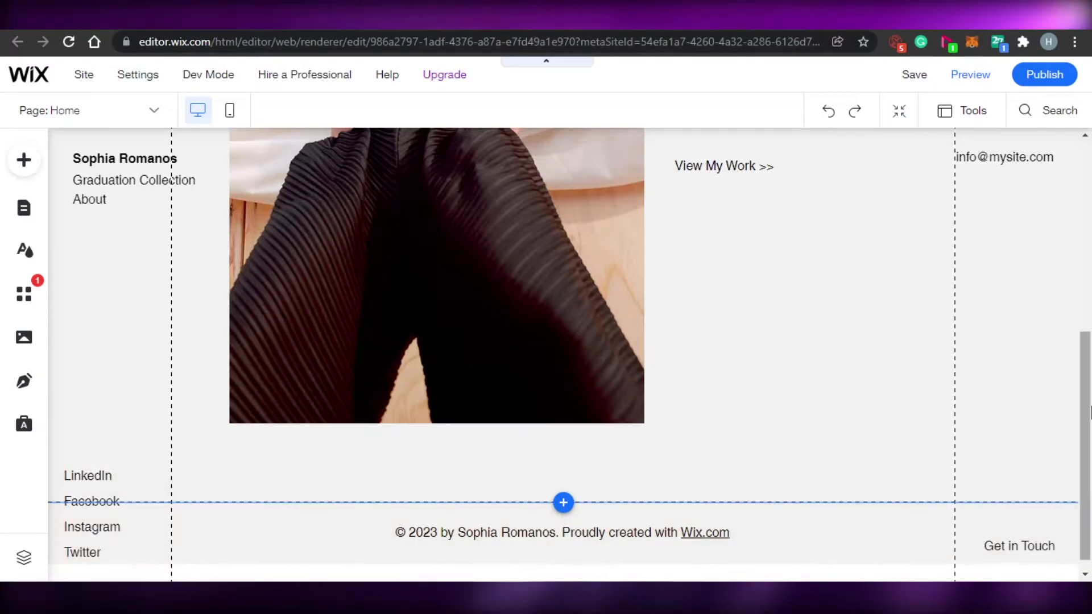
scroll(1089, 275, "up", 2)
left_click_drag(1087, 275, 1089, 142)
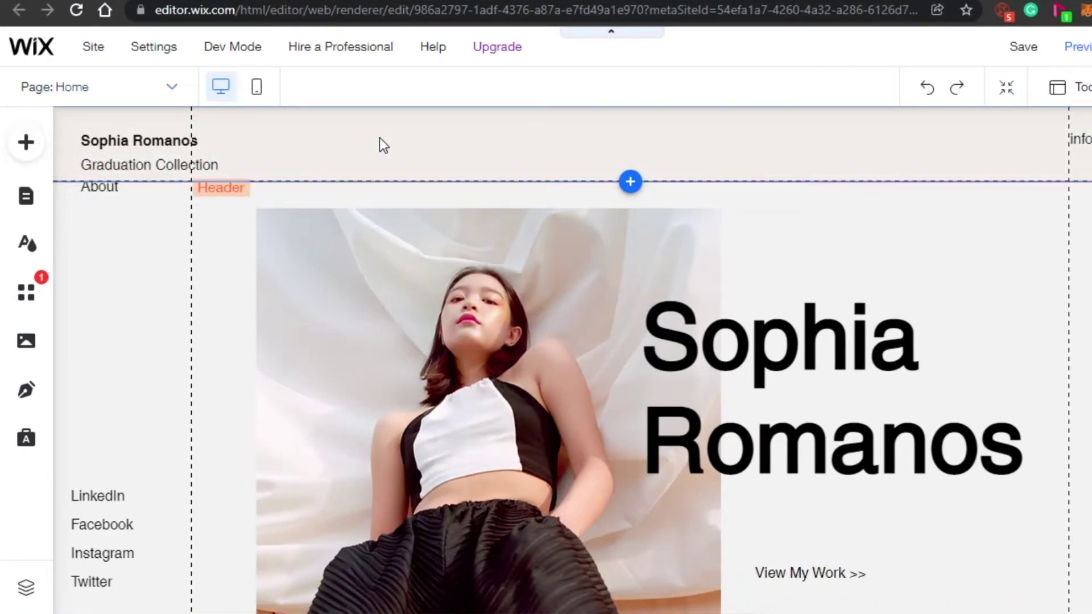
Step: Browse the Gallery, Button and Text element categories in the Add panel, ending on Gallery
left_click(27, 144)
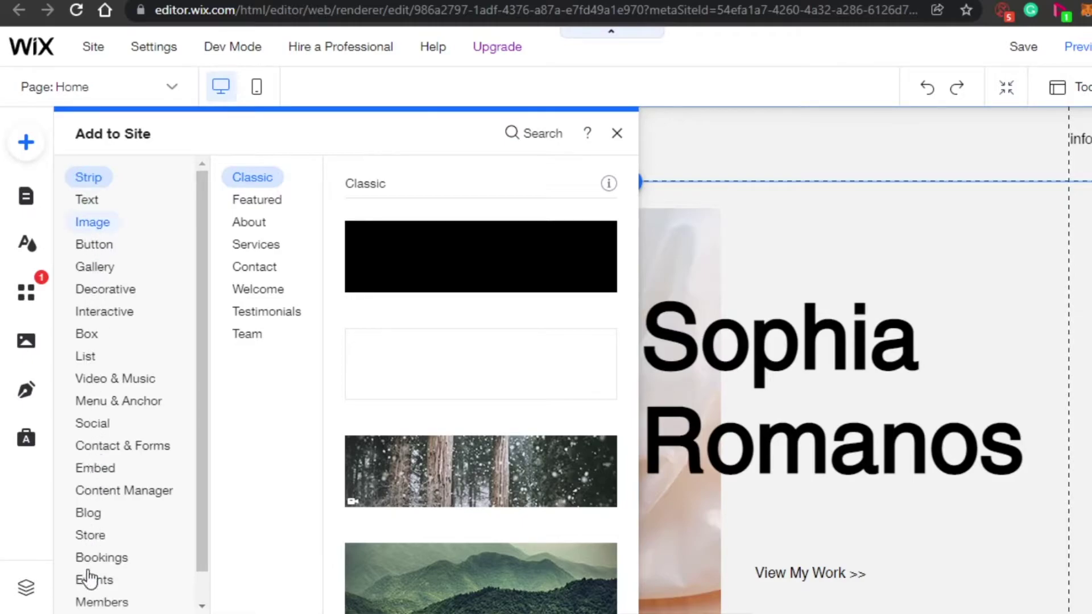
left_click(86, 267)
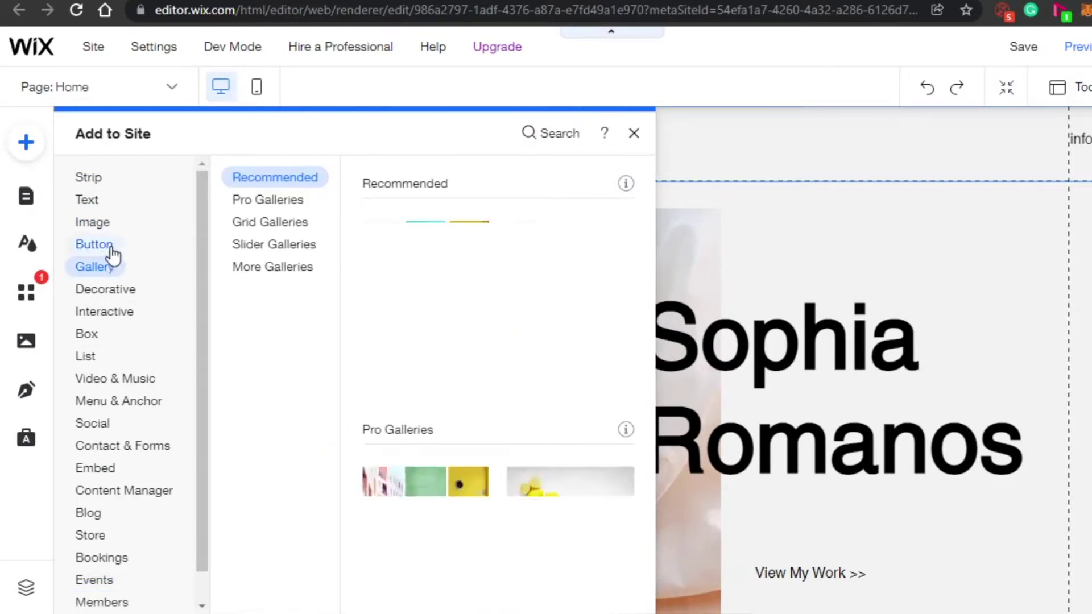
left_click(101, 246)
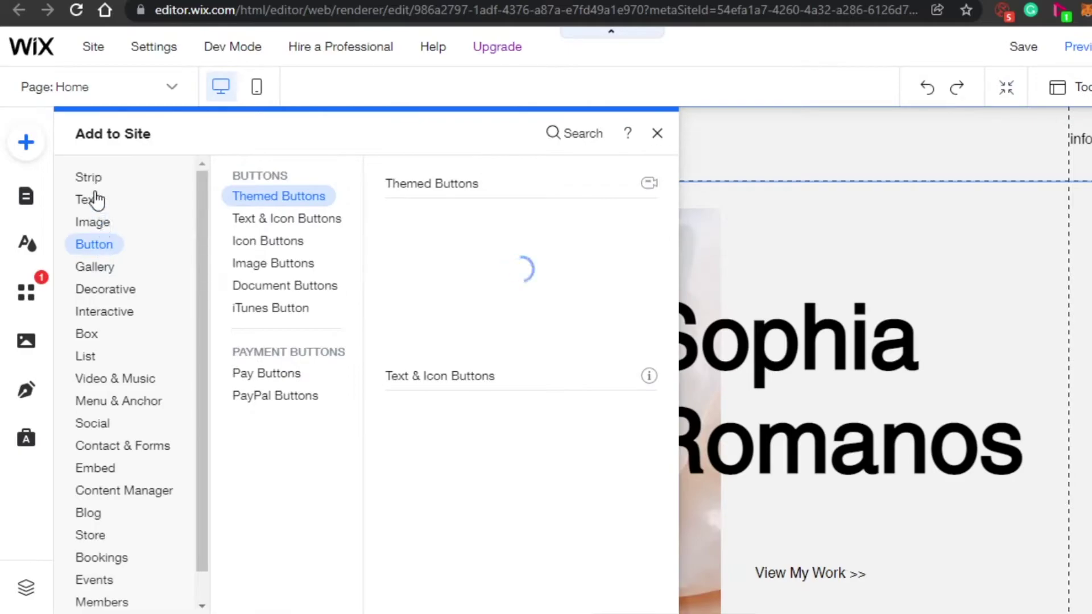
left_click(91, 202)
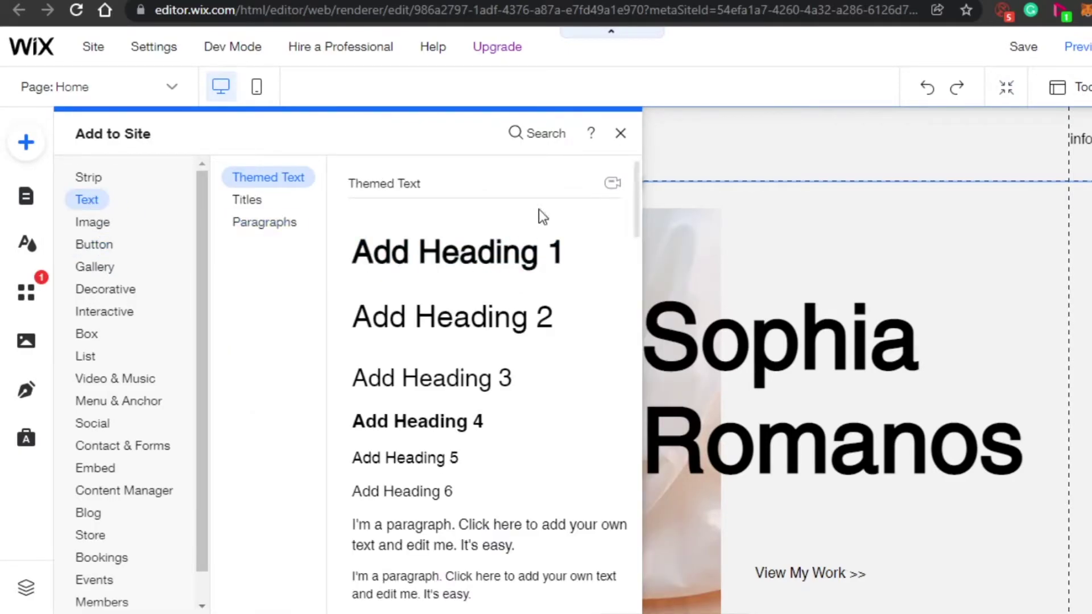
left_click_drag(636, 193, 631, 548)
scroll(646, 313, "up", 15)
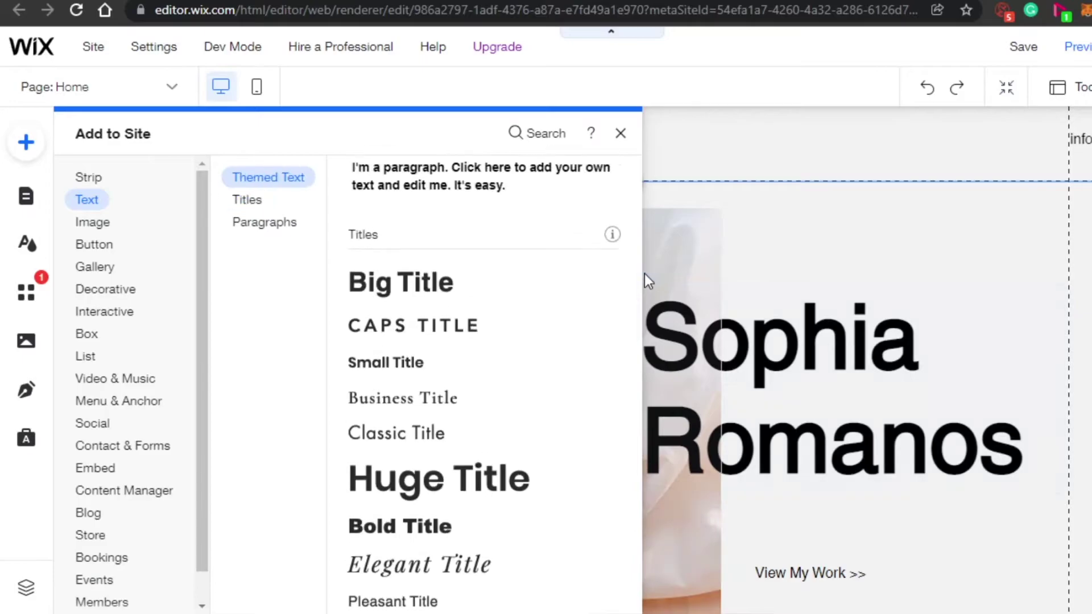
left_click_drag(638, 282, 637, 187)
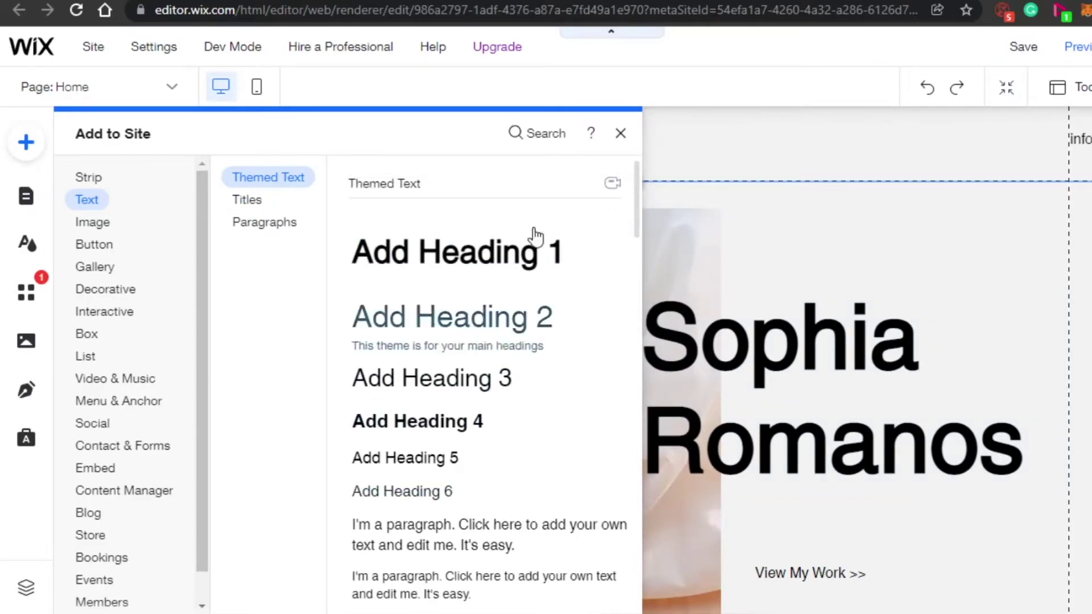
left_click(96, 276)
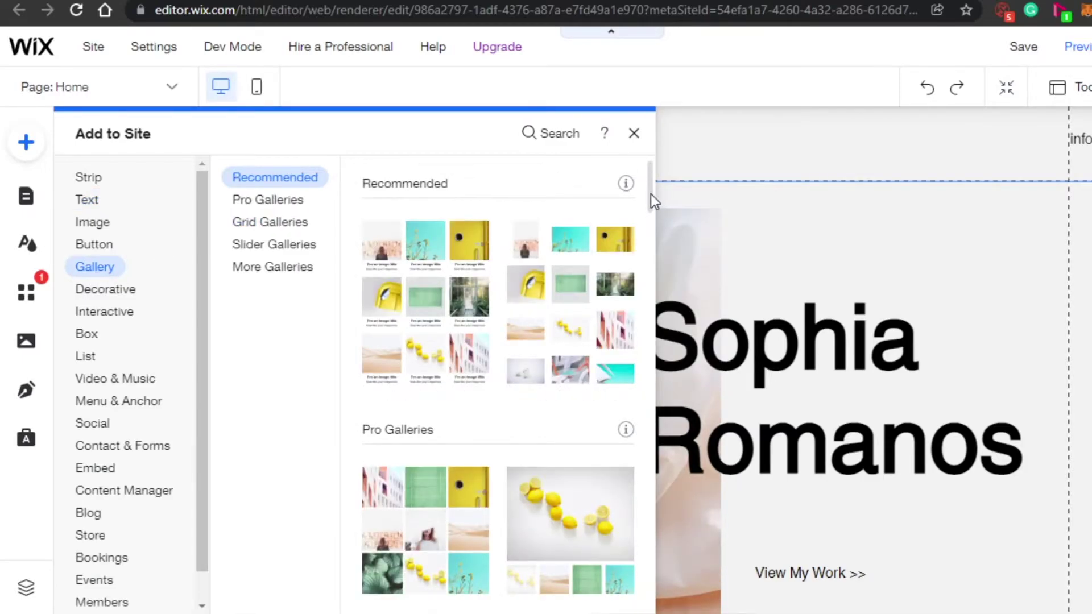
mouse_move(650, 193)
left_mouse_down()
mouse_move(656, 489)
mouse_move(647, 172)
left_mouse_up()
Step: Open the Site Pages panel and start adding a new page
left_click(27, 196)
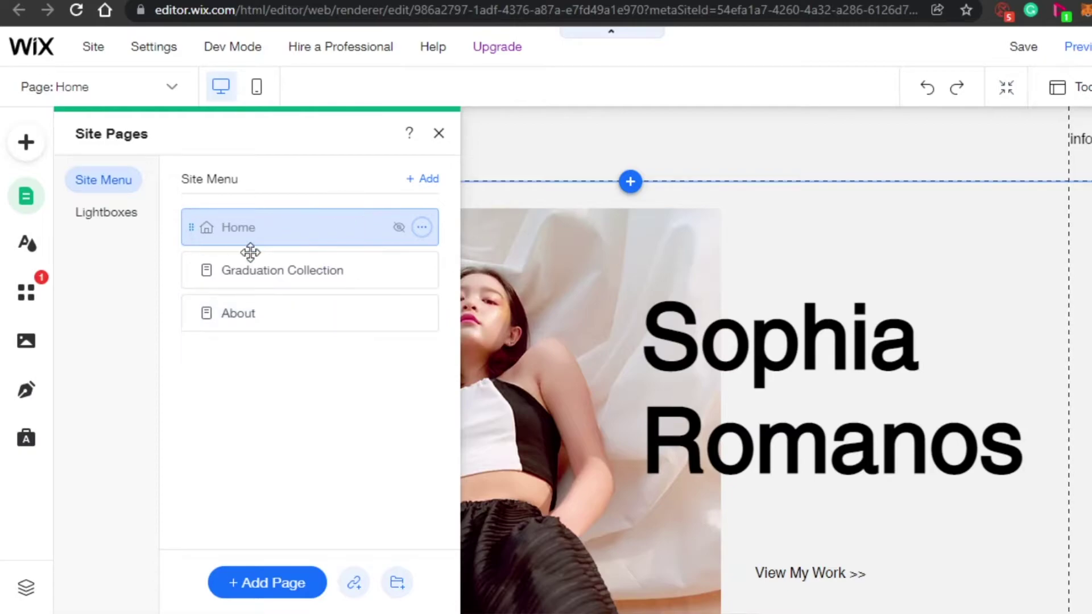
left_click(255, 582)
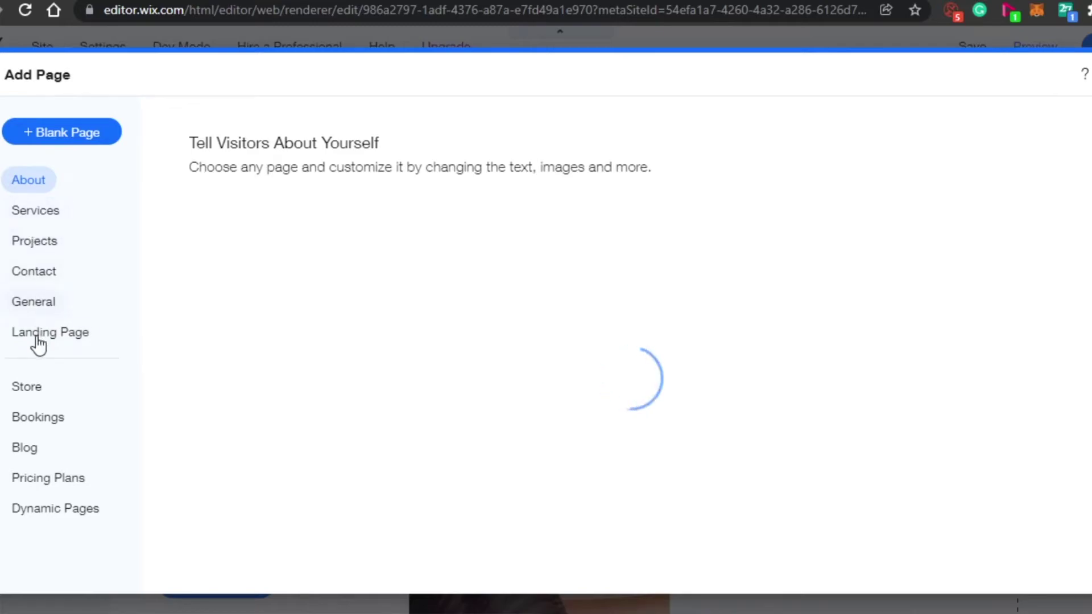
Step: Add a Services page using the Visual services template
left_click(46, 216)
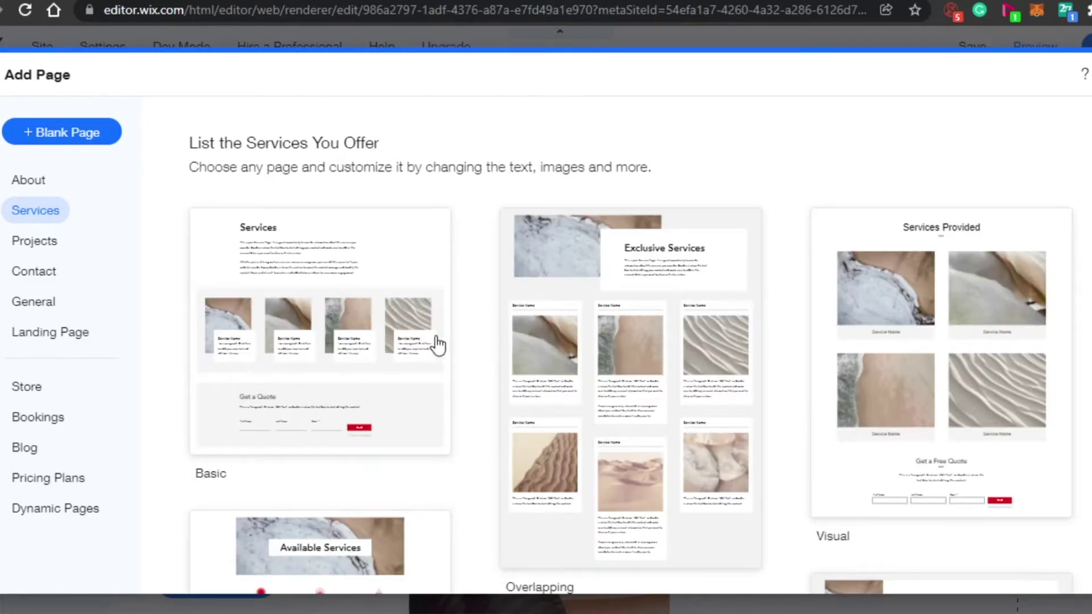
mouse_move(909, 305)
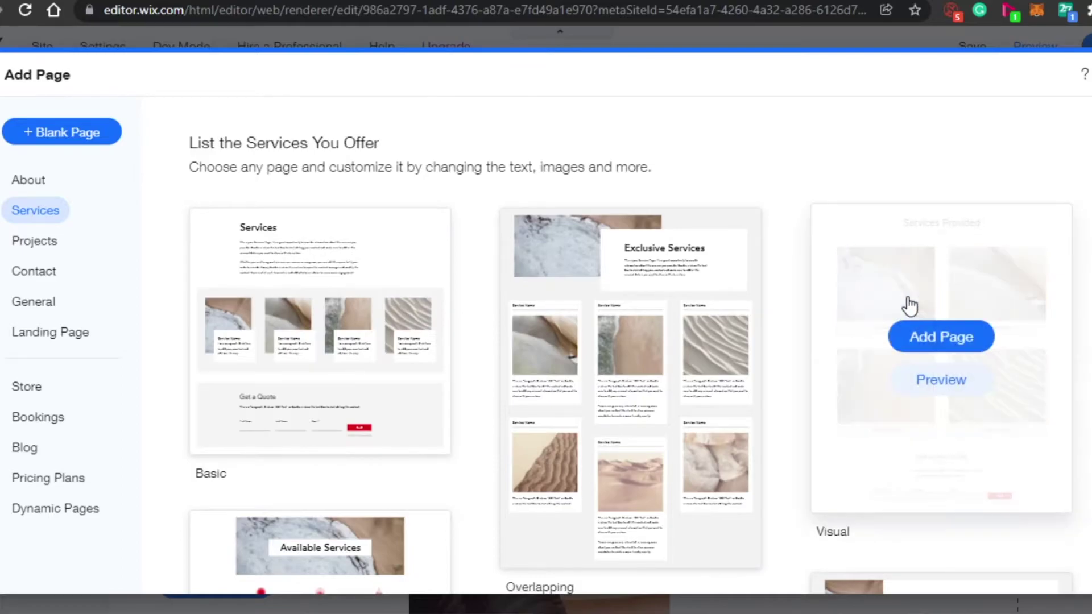
left_click(945, 340)
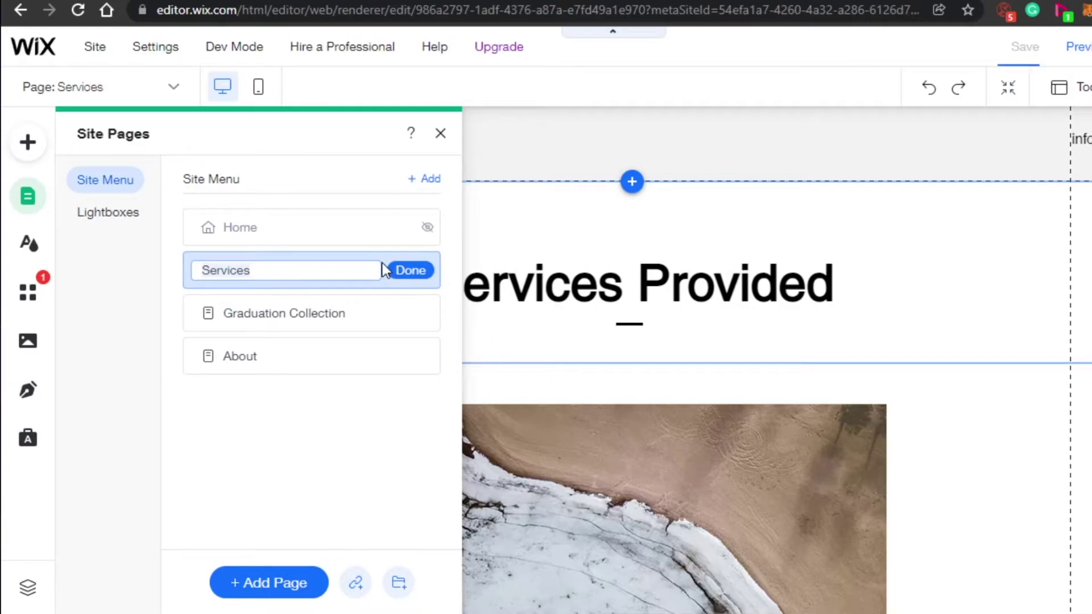
Step: Confirm the new Services page name and delete the Graduation Collection page
left_click(363, 490)
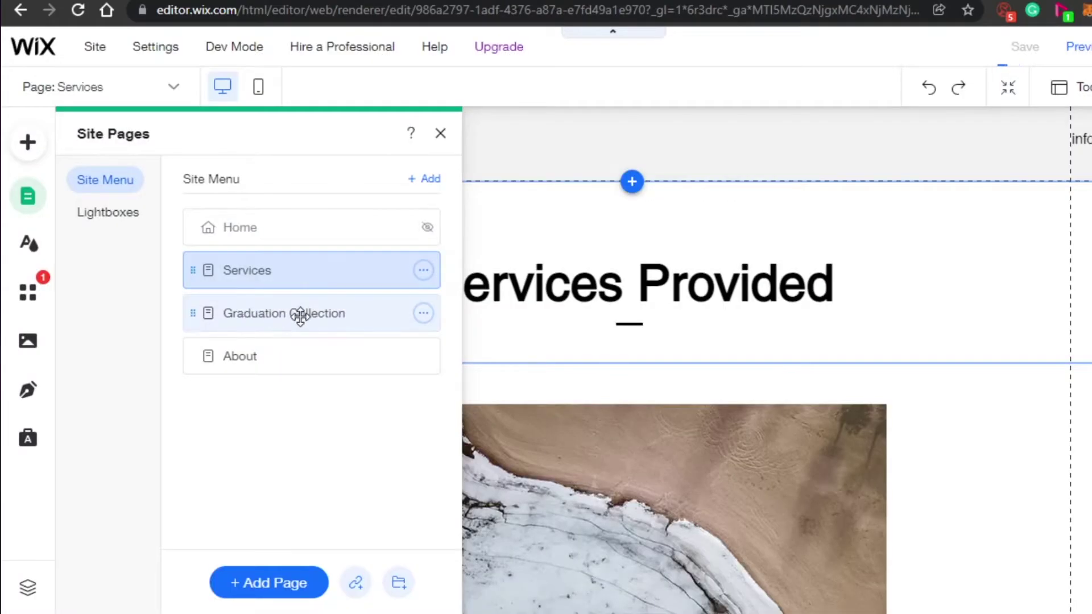
left_click(423, 312)
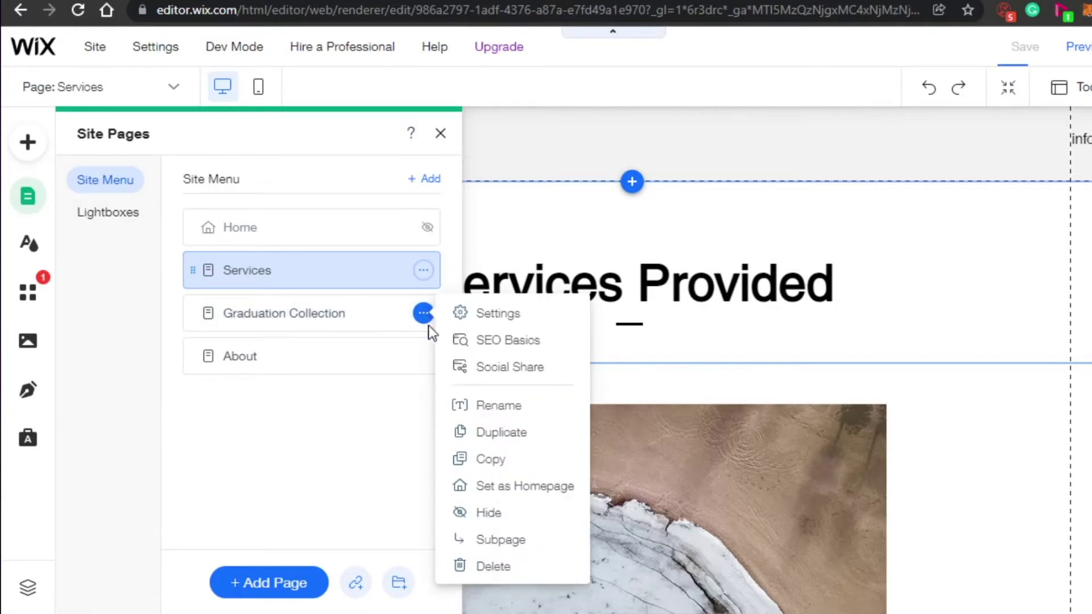
left_click(483, 577)
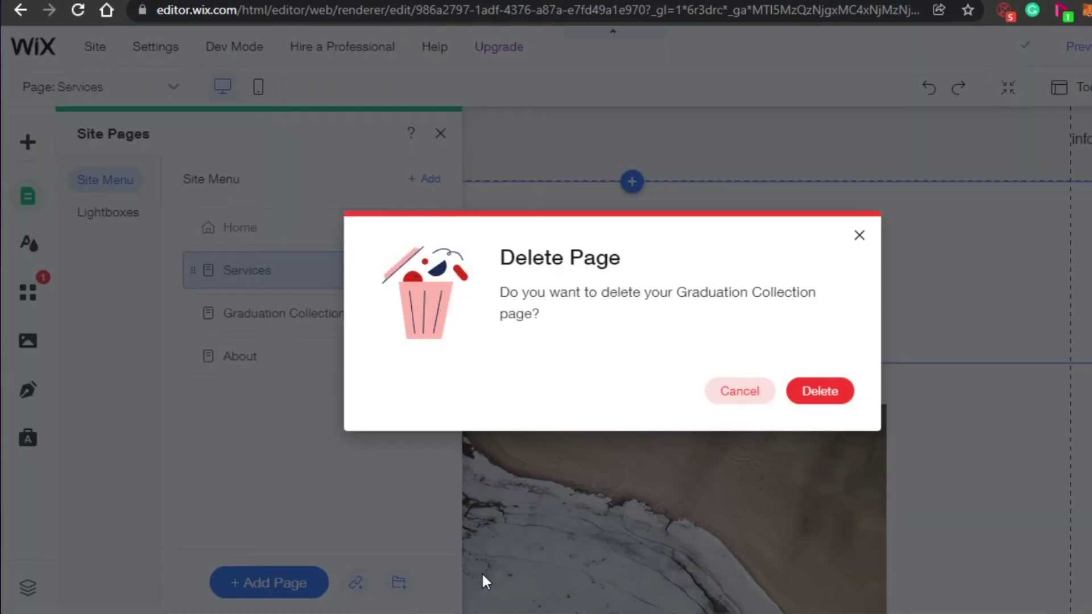
left_click(824, 398)
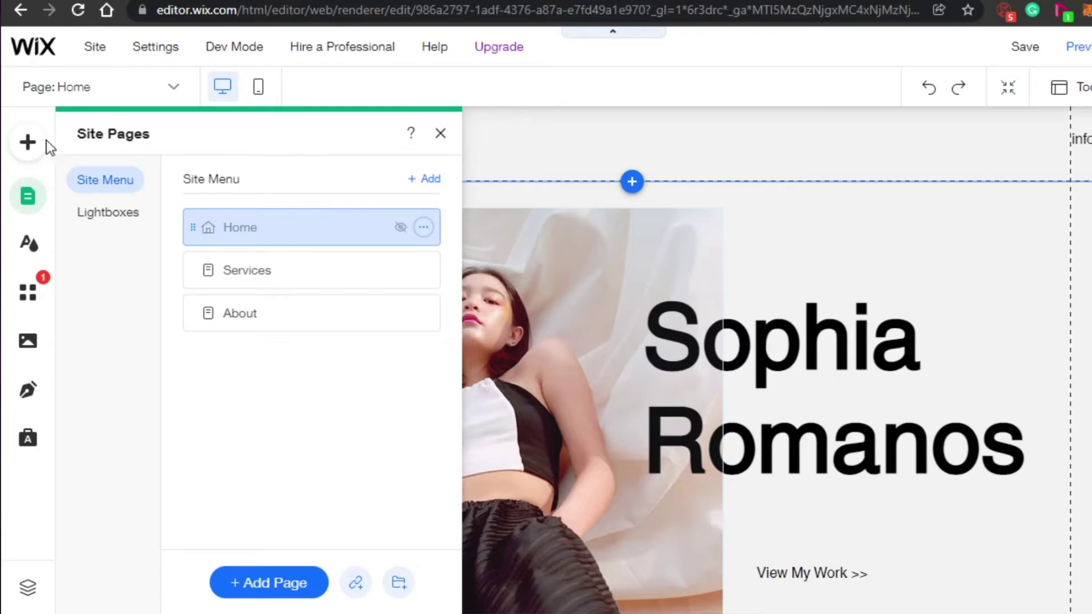
Step: Open and close the Add to Site panel to return to the Home page view
left_click(29, 143)
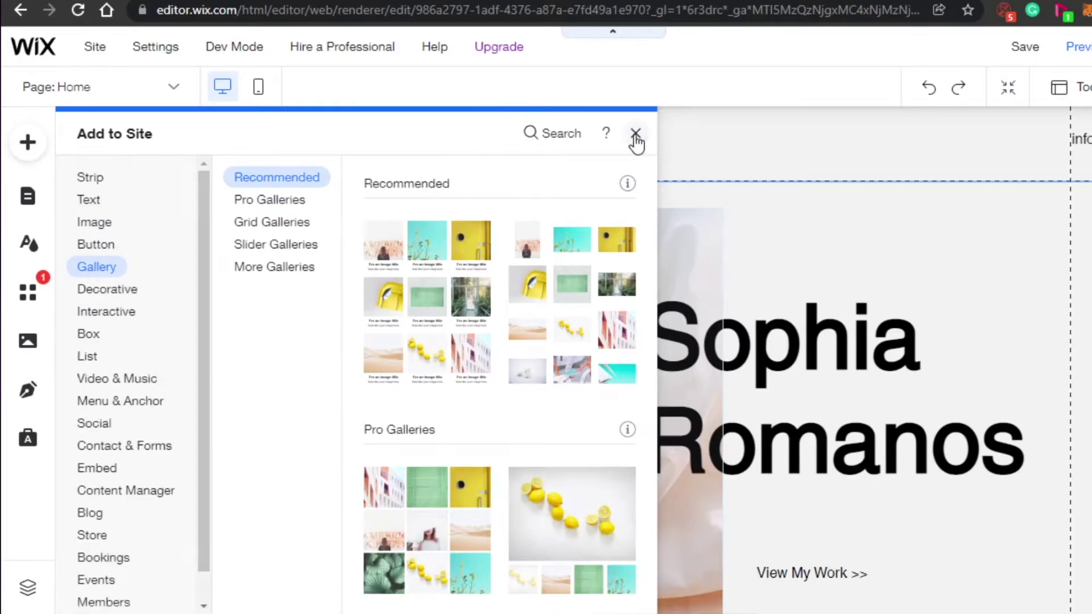
left_click(1012, 391)
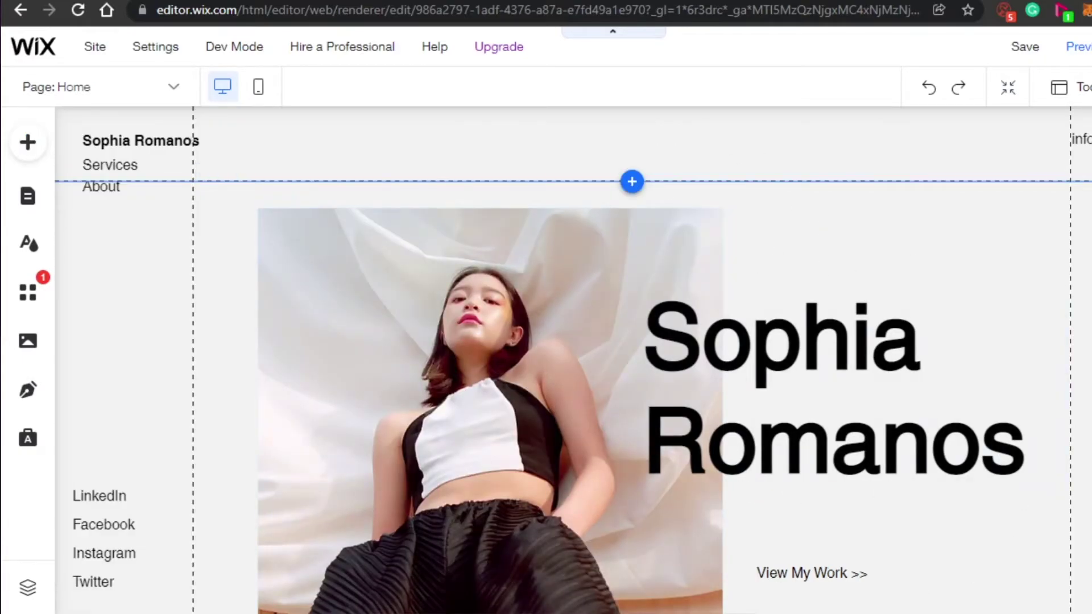
Step: Change the hero heading text from Sophia Romanos to 'THE SOCIAL GUIDE'
scroll(671, 359, "down", 5)
scroll(671, 358, "up", 3)
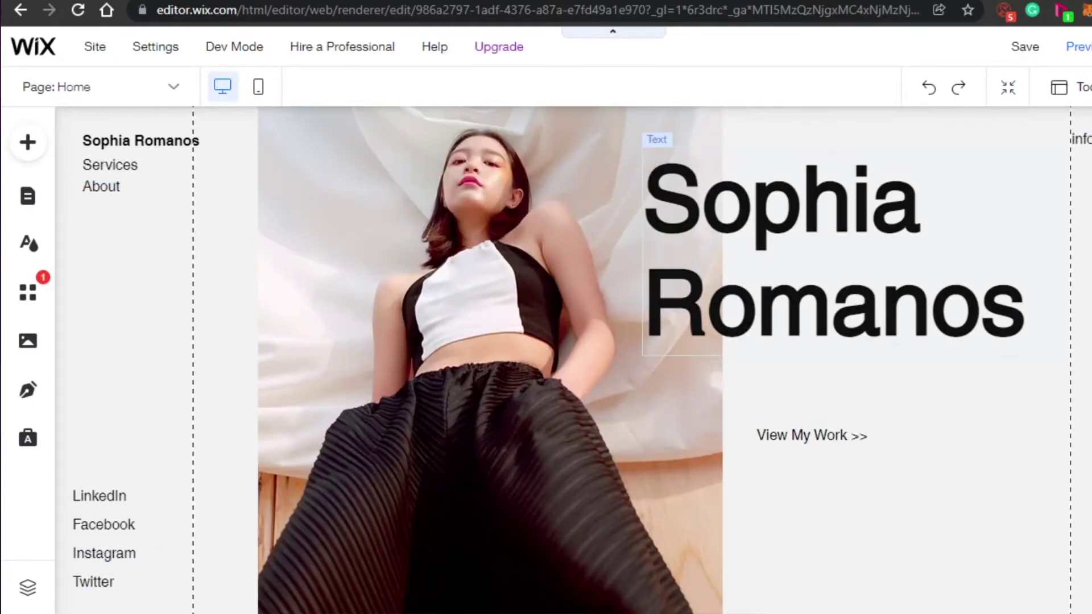
scroll(818, 293, "up", 1)
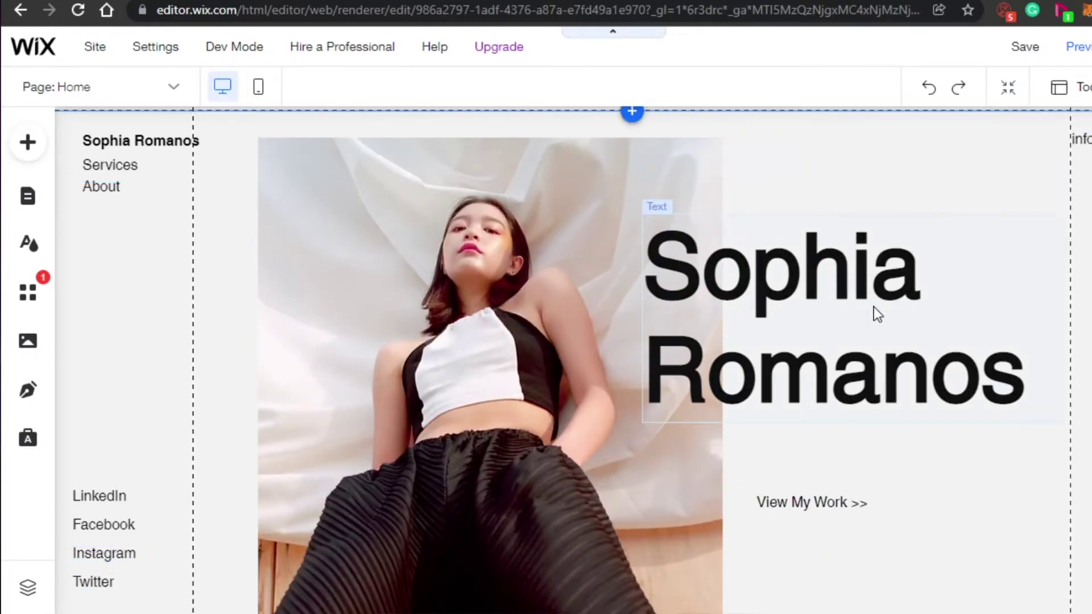
left_click(1038, 374)
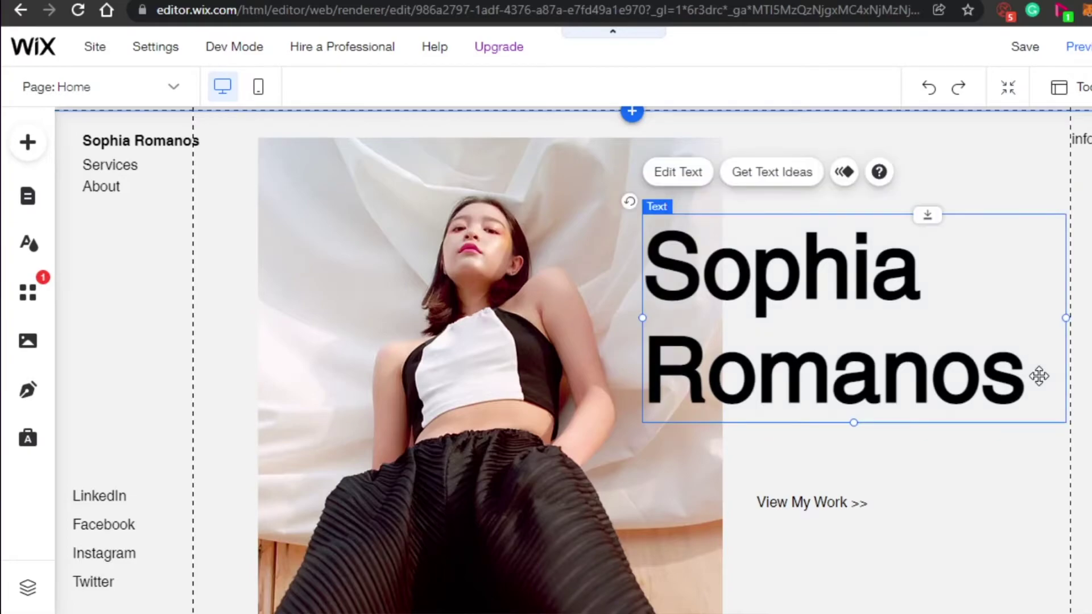
double_click(1024, 367)
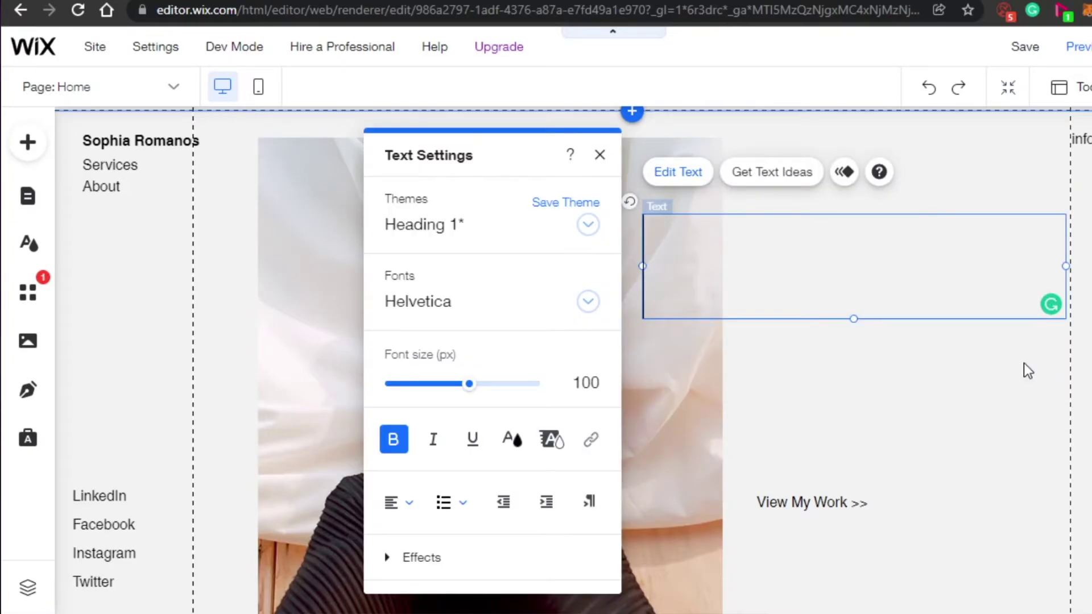
type("THE S")
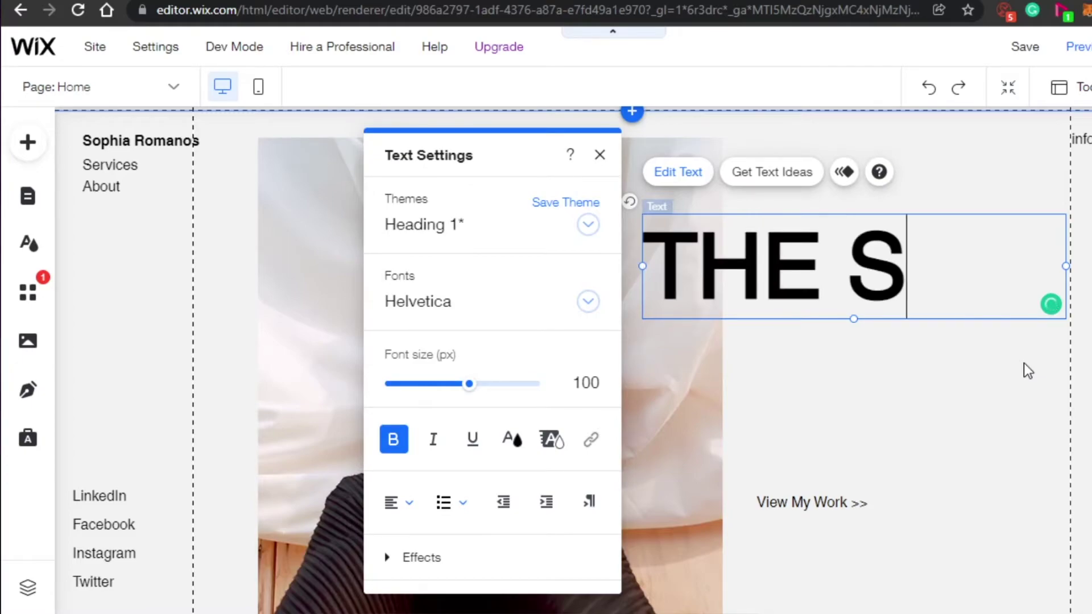
type("OCIAL GUIDE")
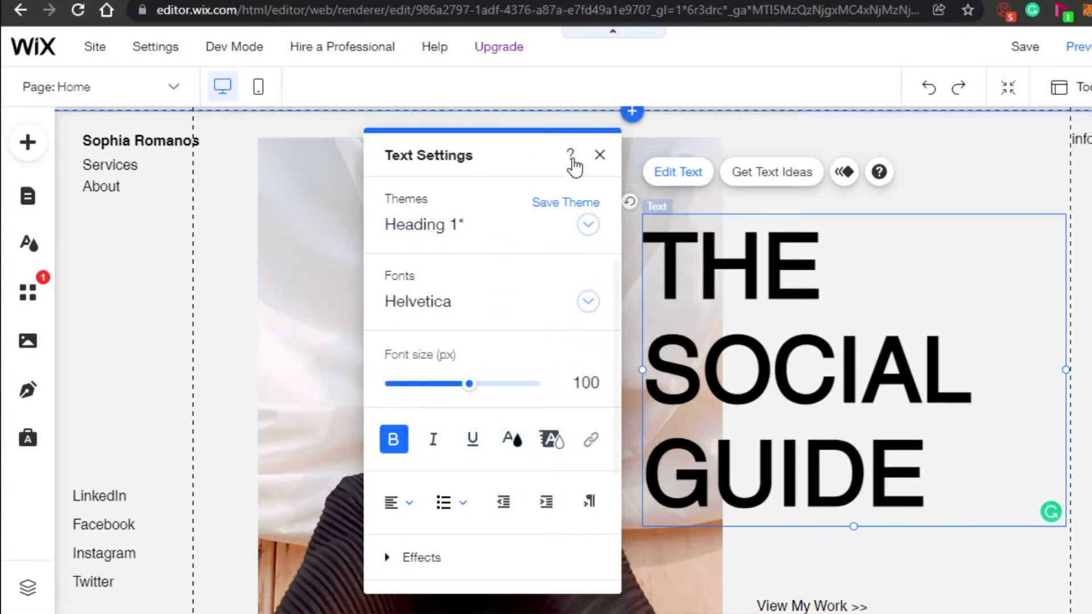
left_click(600, 155)
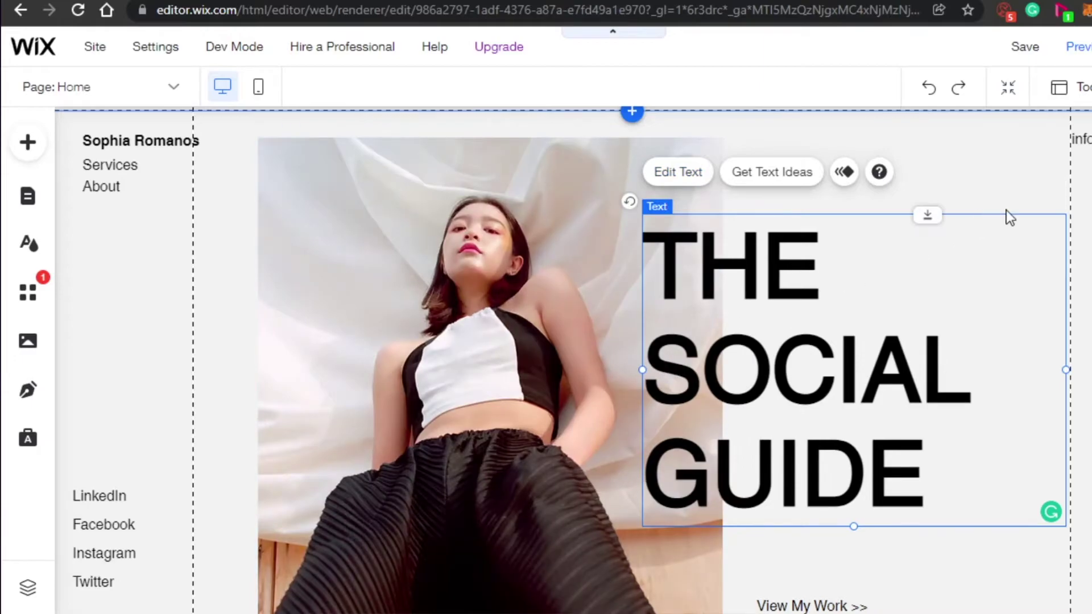
left_click(999, 171)
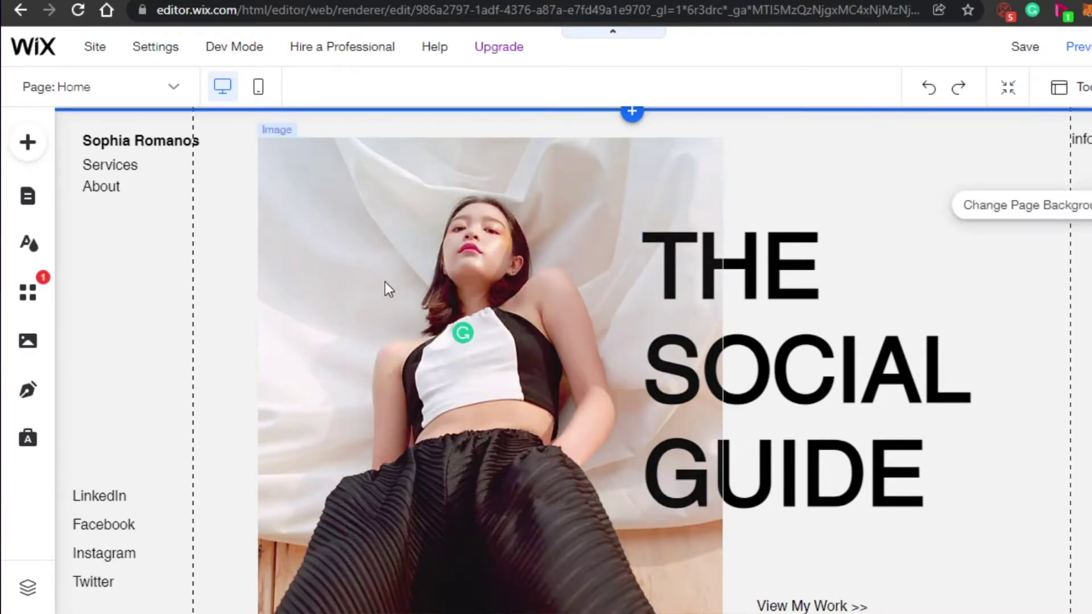
left_click(421, 334)
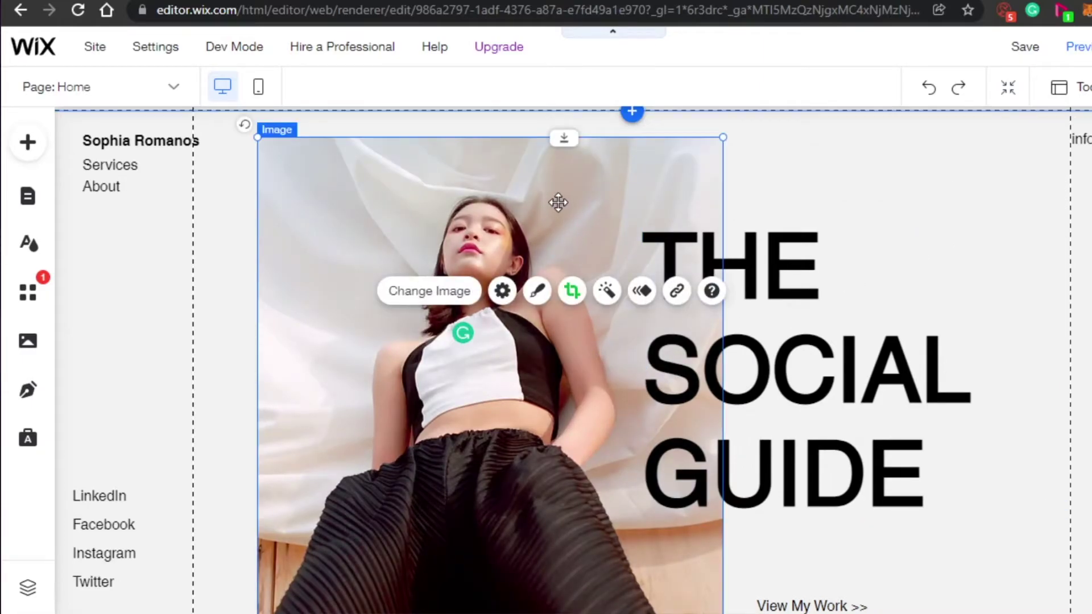
left_click(446, 296)
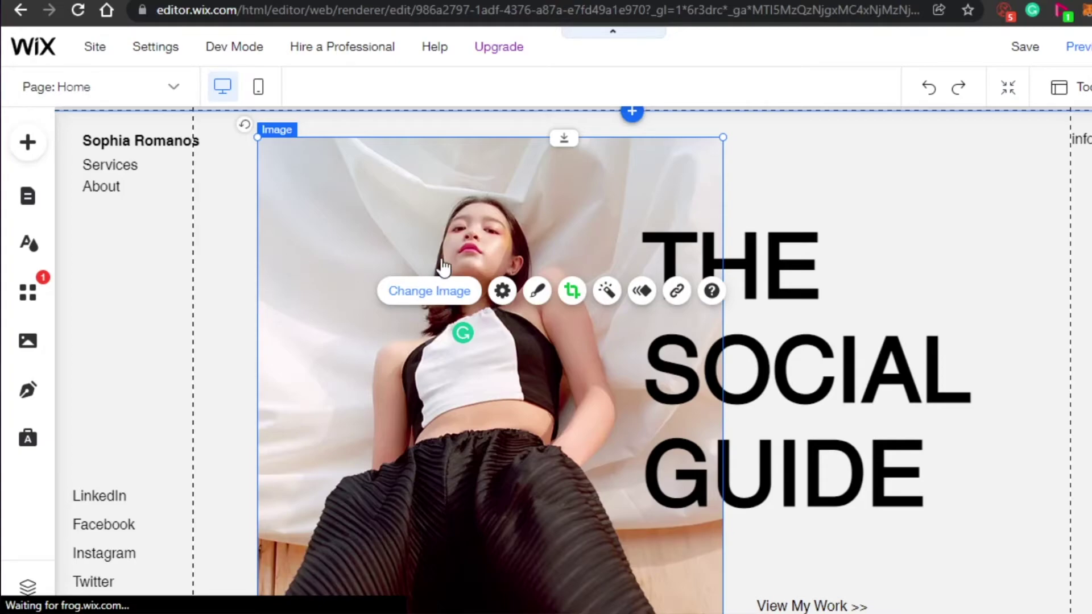
left_click(606, 291)
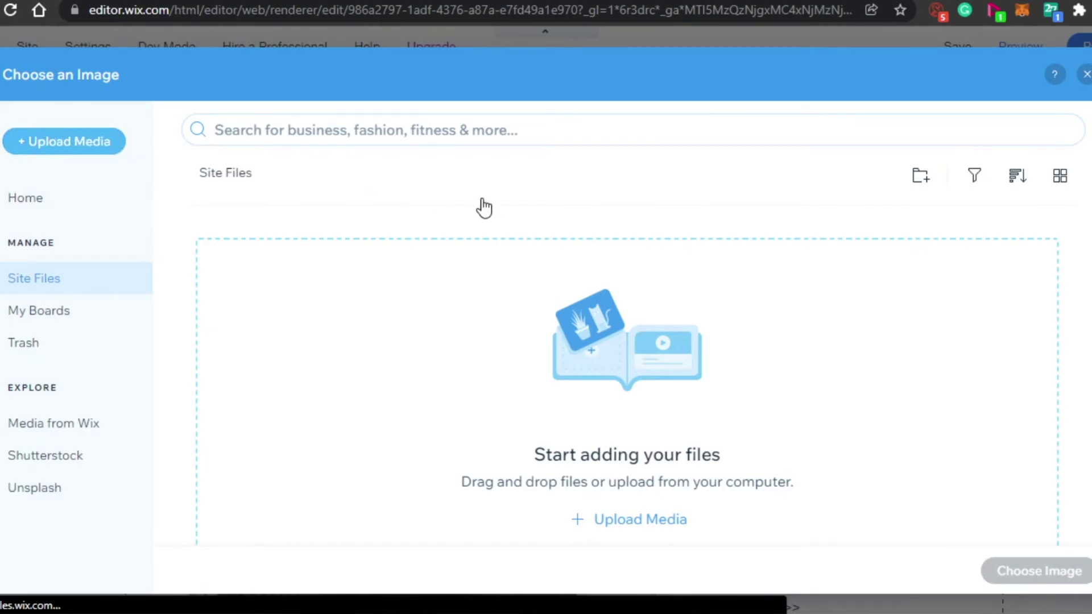
left_click(1084, 75)
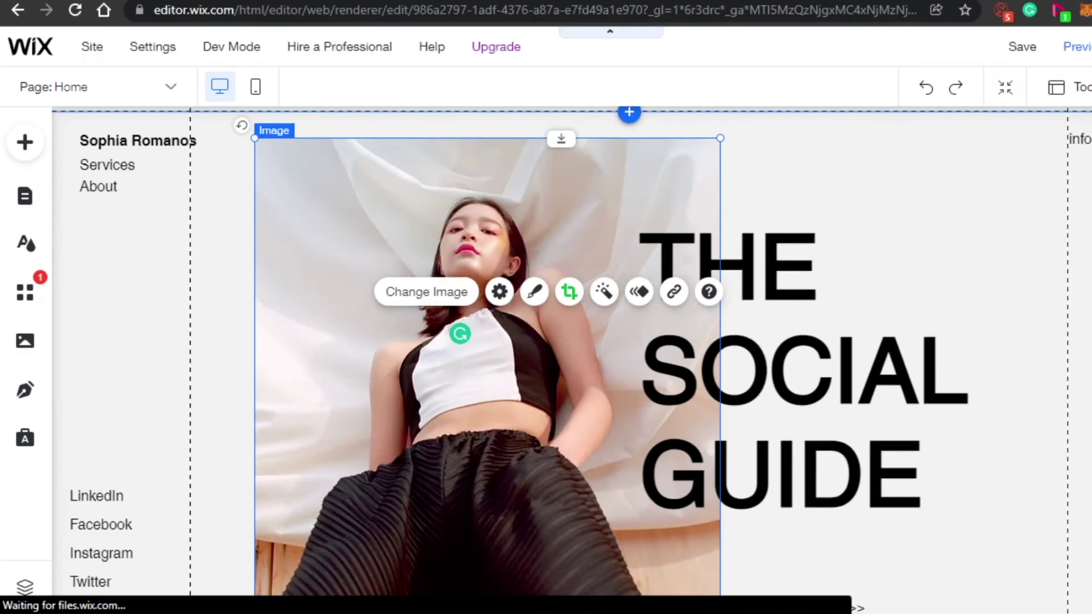
scroll(434, 355, "down", 6)
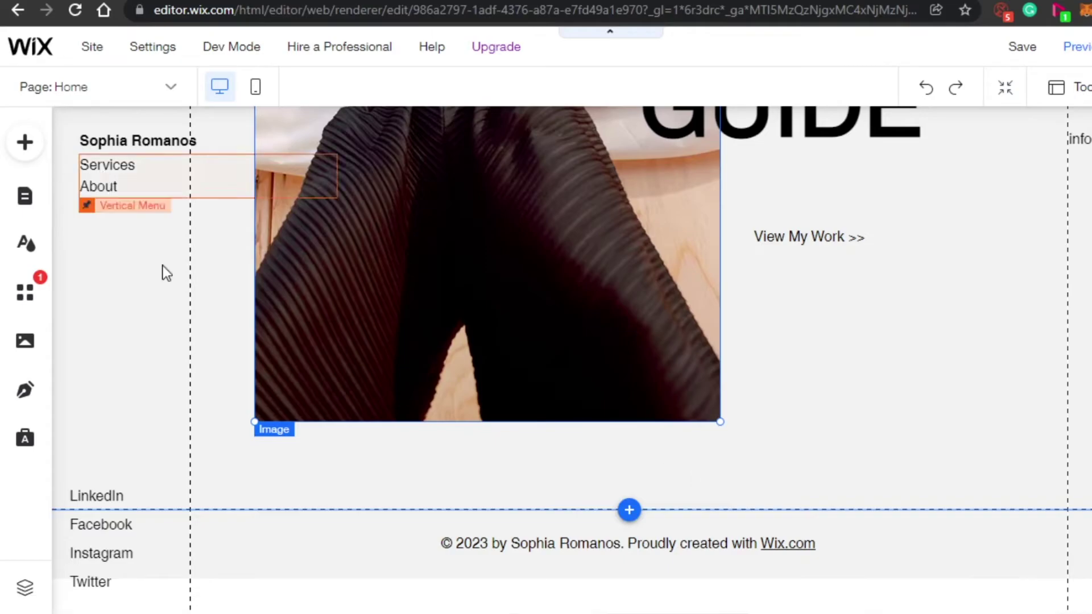
Step: Place a themed button on the Home page, centred just below the hero photo
left_click(27, 145)
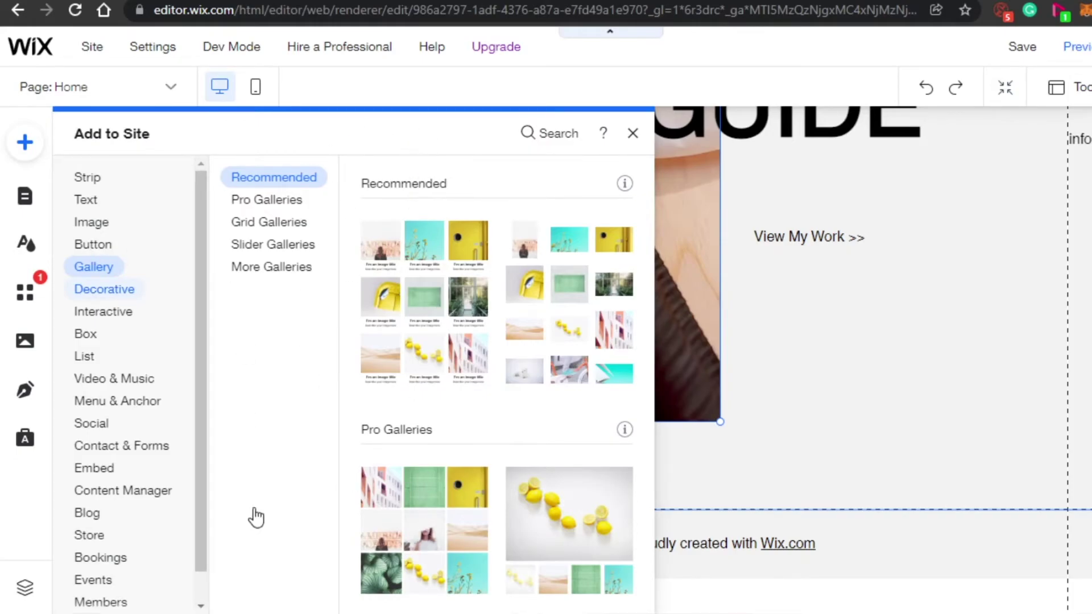
left_click(93, 244)
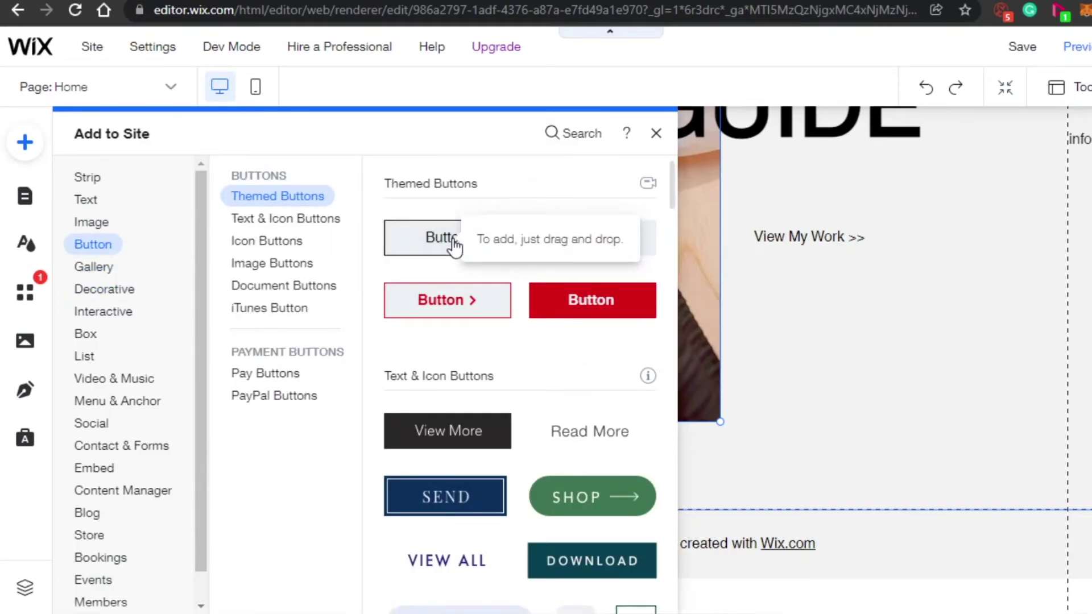
left_click_drag(455, 244, 634, 357)
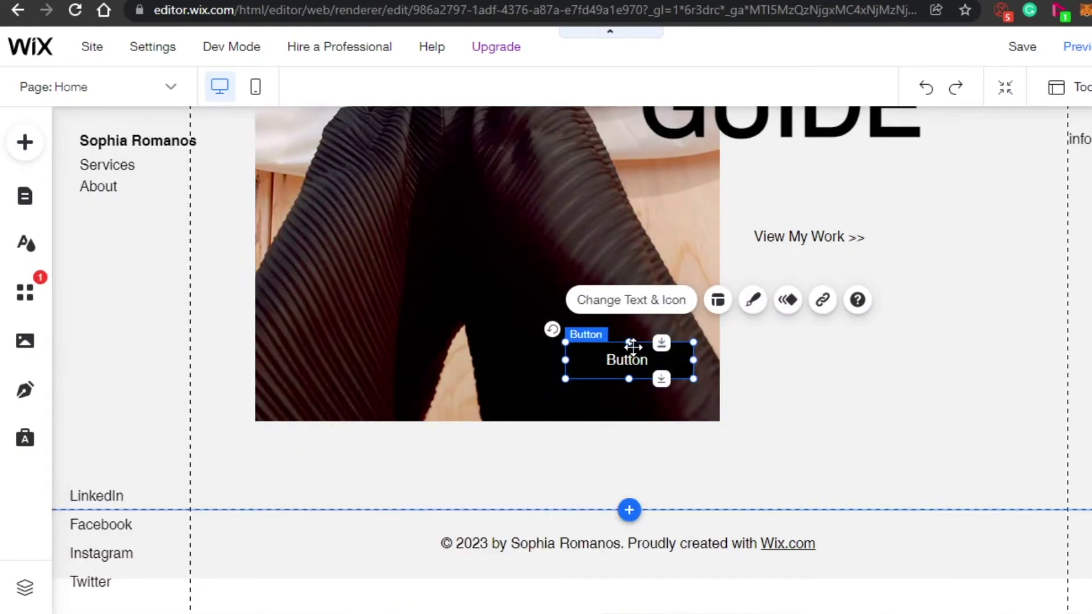
left_click_drag(631, 345, 636, 458)
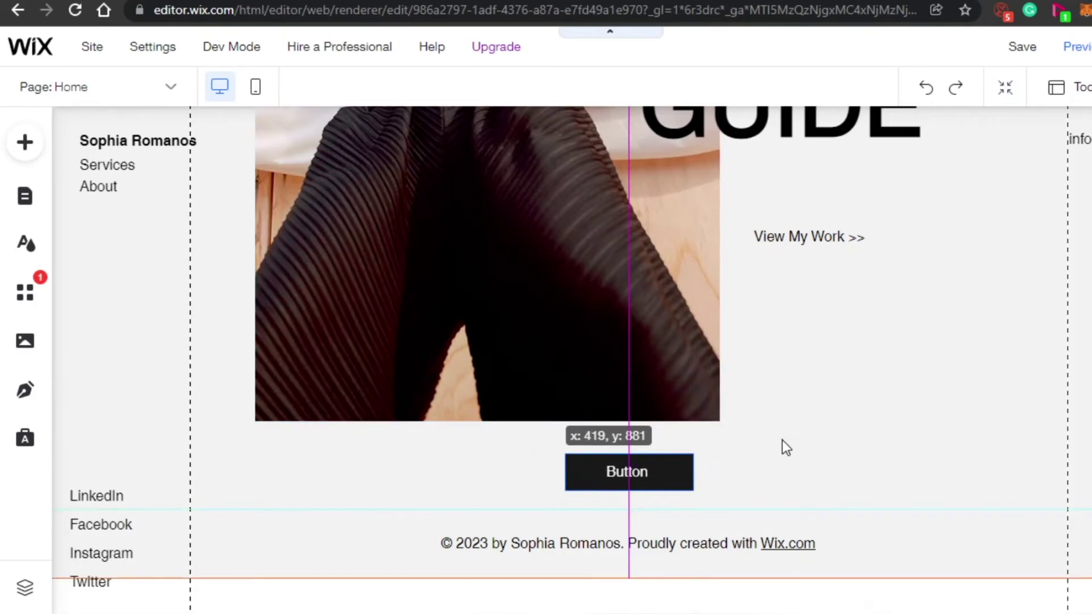
left_click(630, 505)
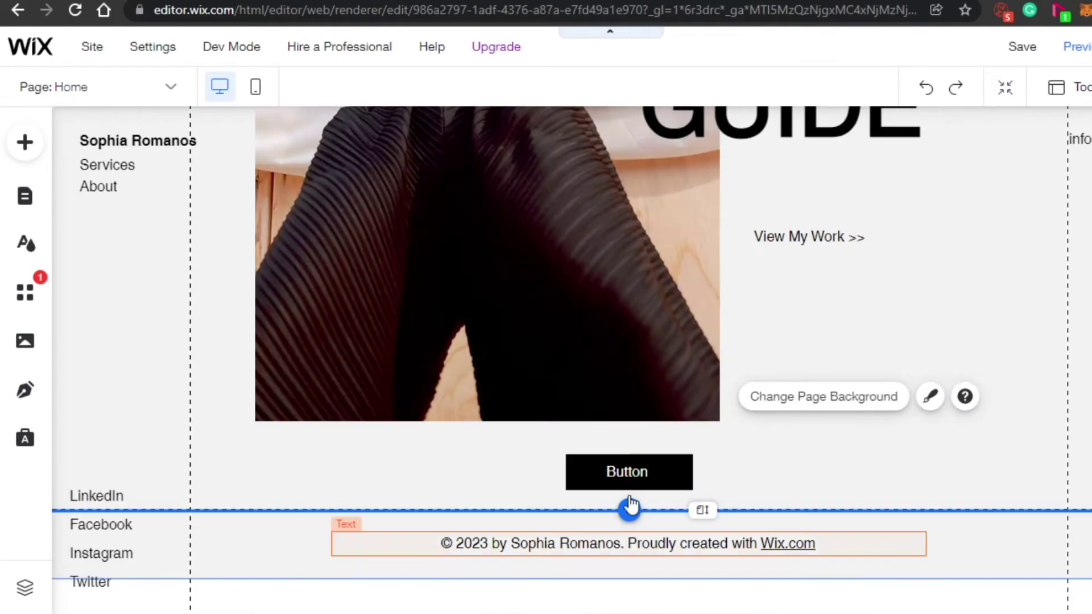
left_click(627, 473)
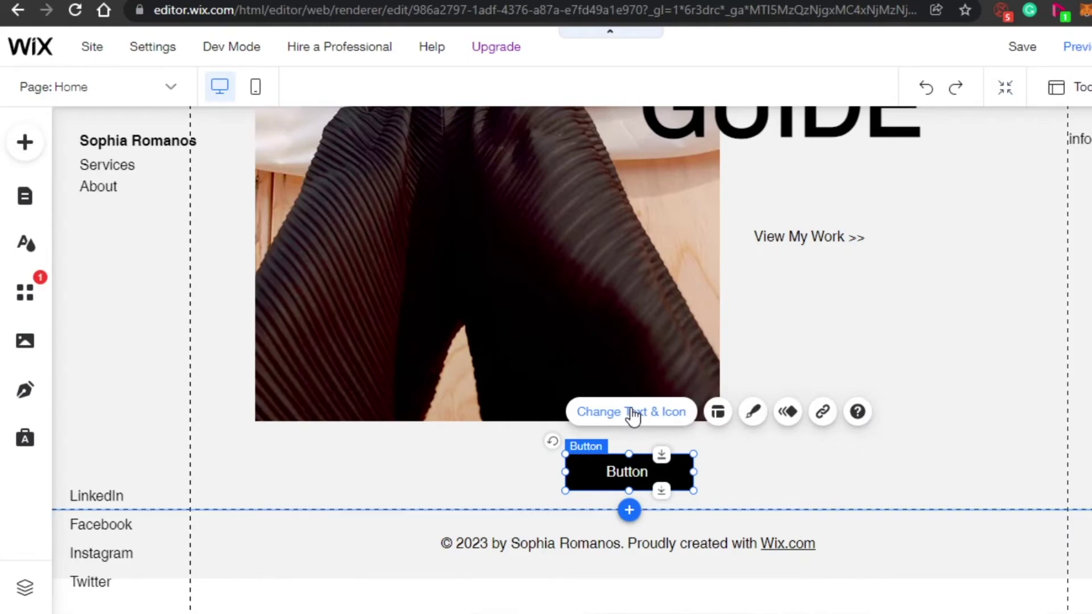
Step: Change the black button's label from 'Button' to 'CLICK HERE'
left_click(632, 413)
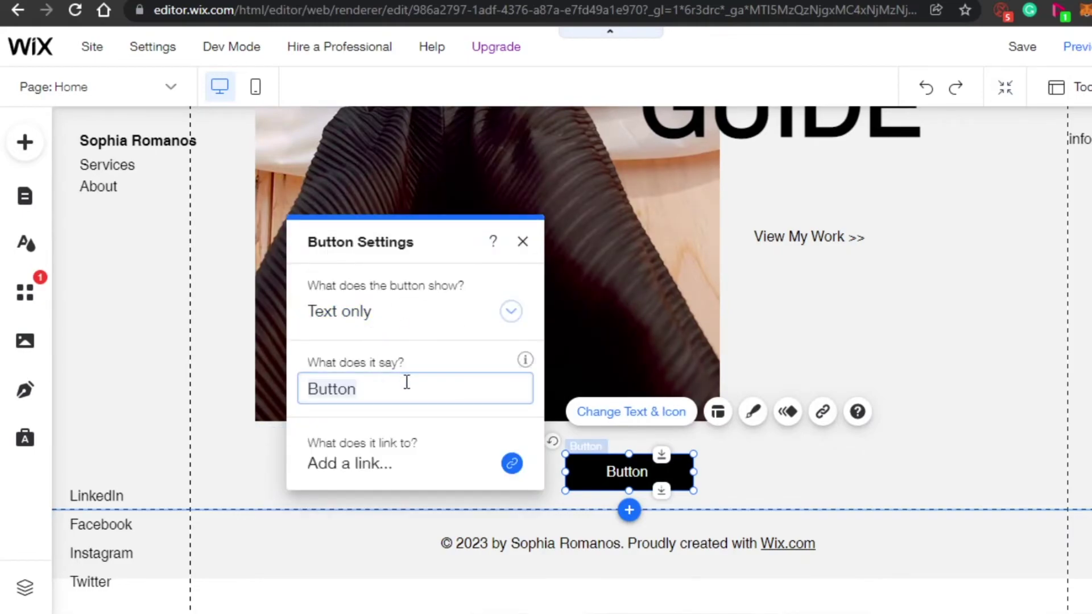
key("BackSpace")
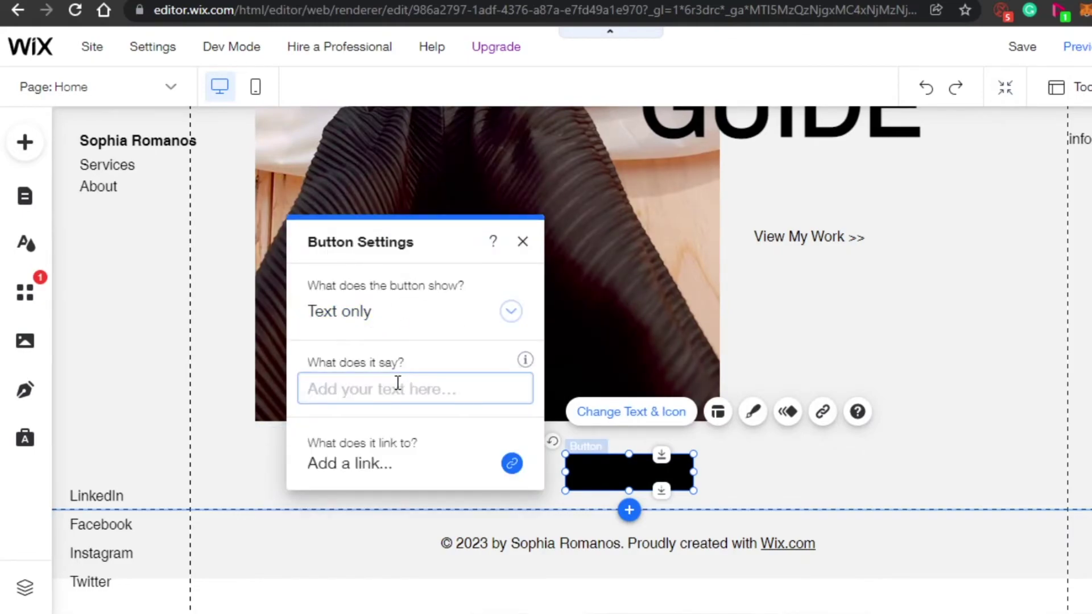
type("CLICK HERE")
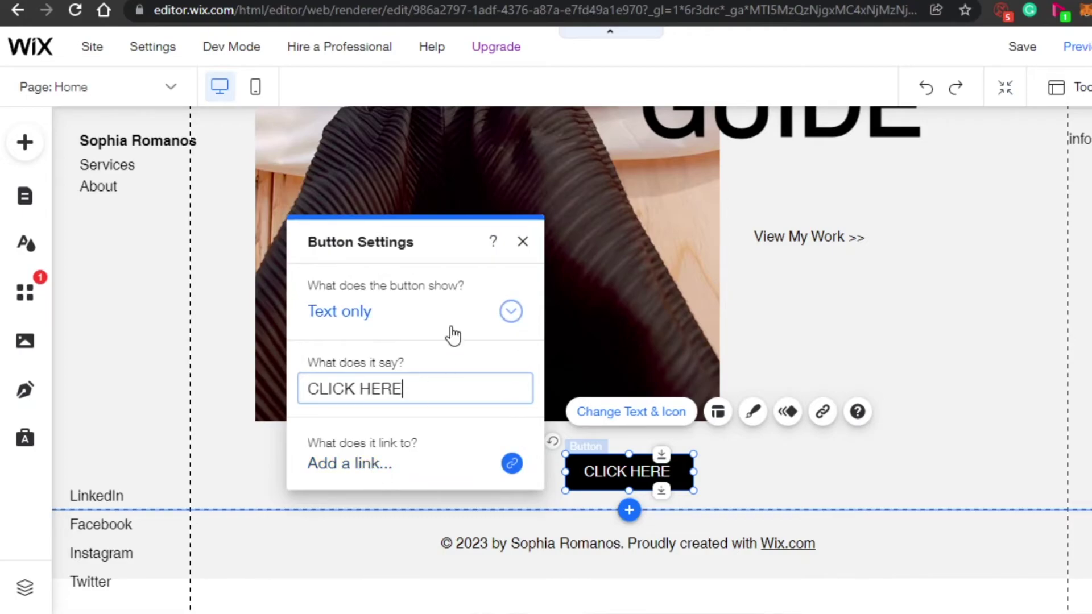
left_click(522, 242)
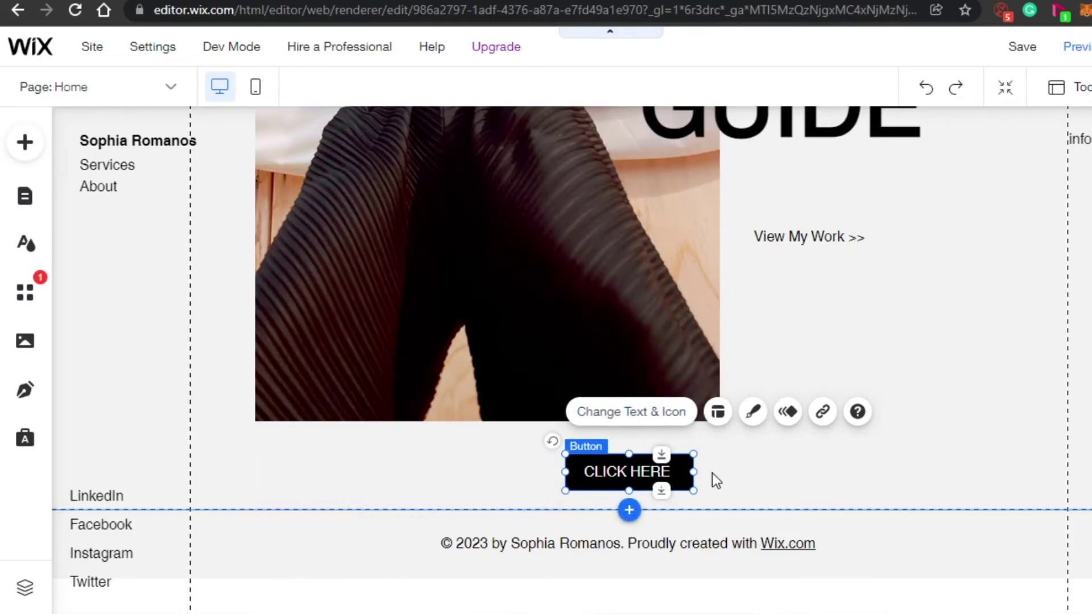
Step: Place a Themed Text paragraph preset on the page beneath the View My Work >> link
left_click(712, 474)
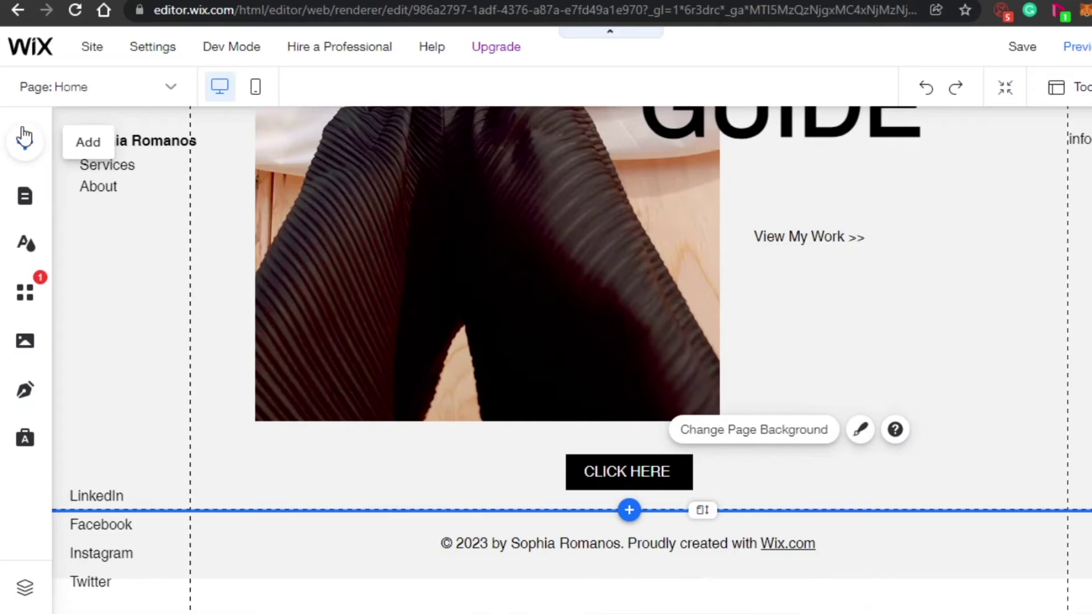
left_click(24, 137)
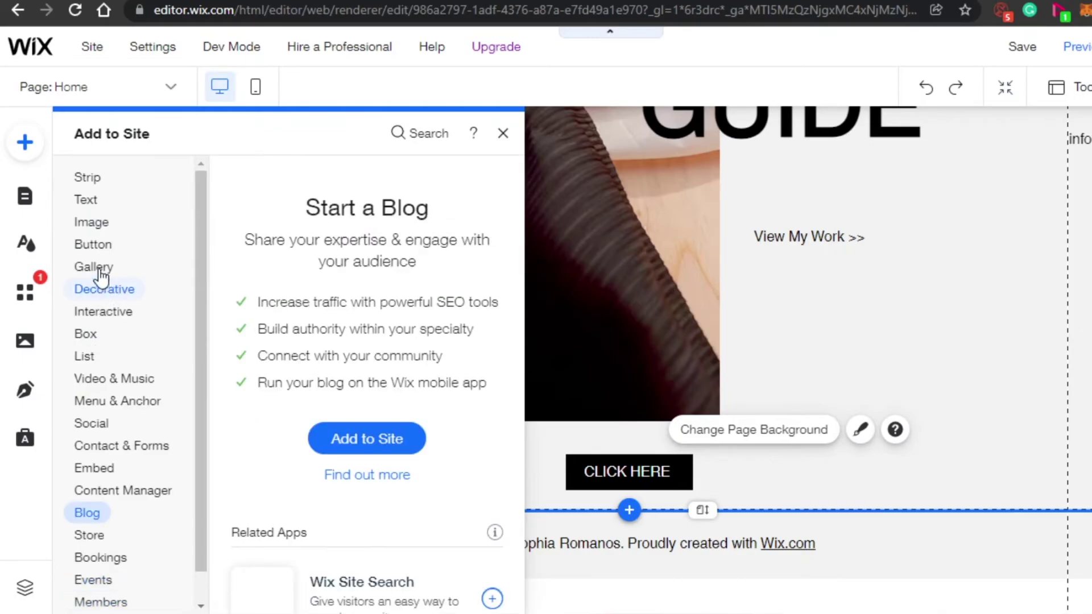
left_click(86, 204)
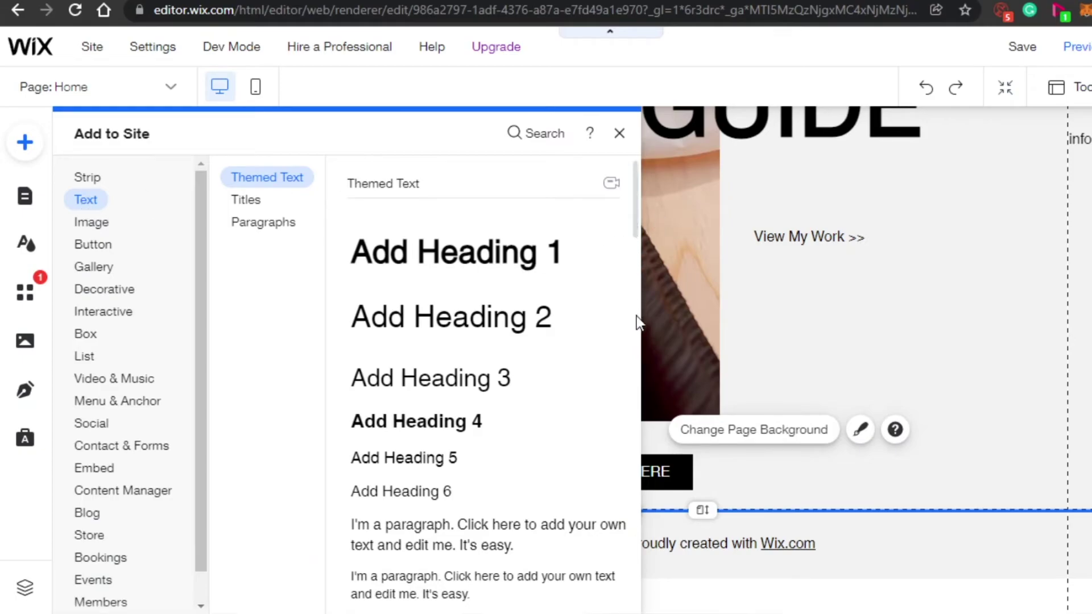
scroll(636, 314, "down", 6)
scroll(633, 248, "up", 2)
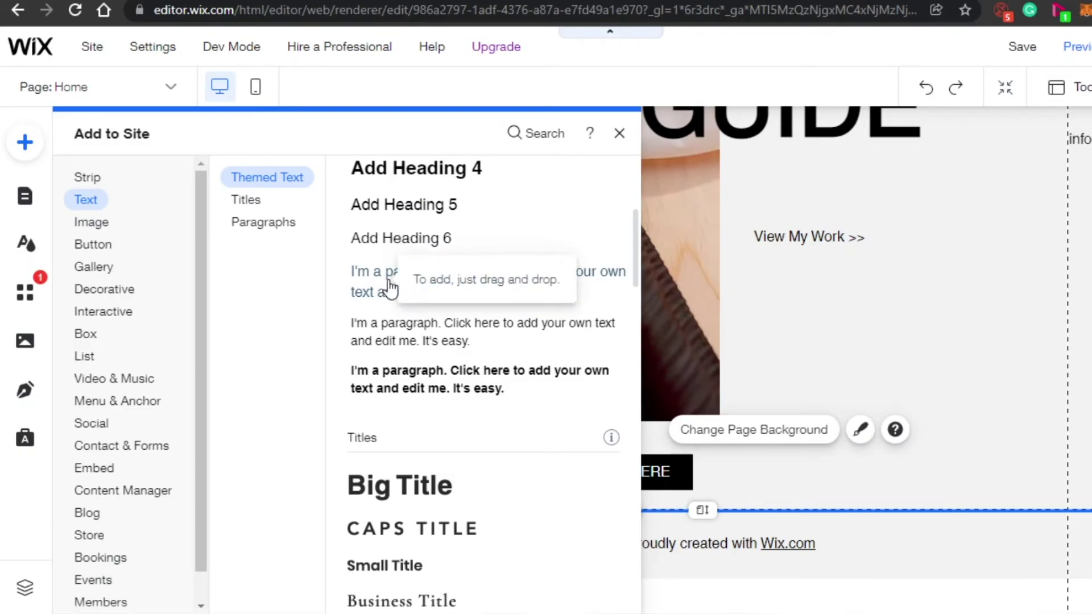
left_click_drag(390, 289, 892, 297)
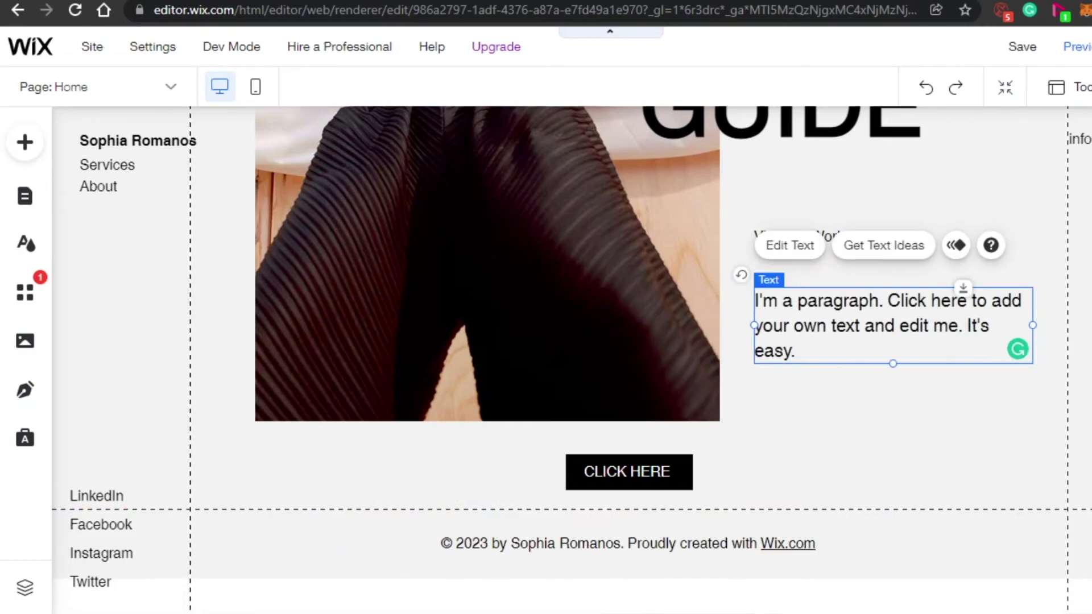
Step: Replace the new paragraph's placeholder wording with 'TEST TEXT'
left_click(813, 392)
left_click(796, 358)
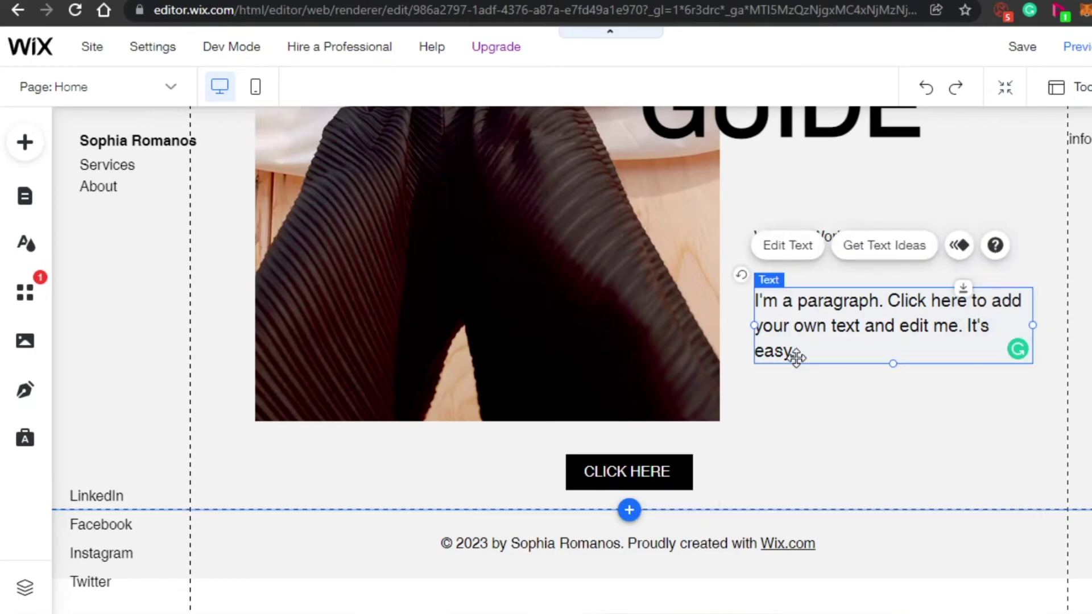
left_click(799, 248)
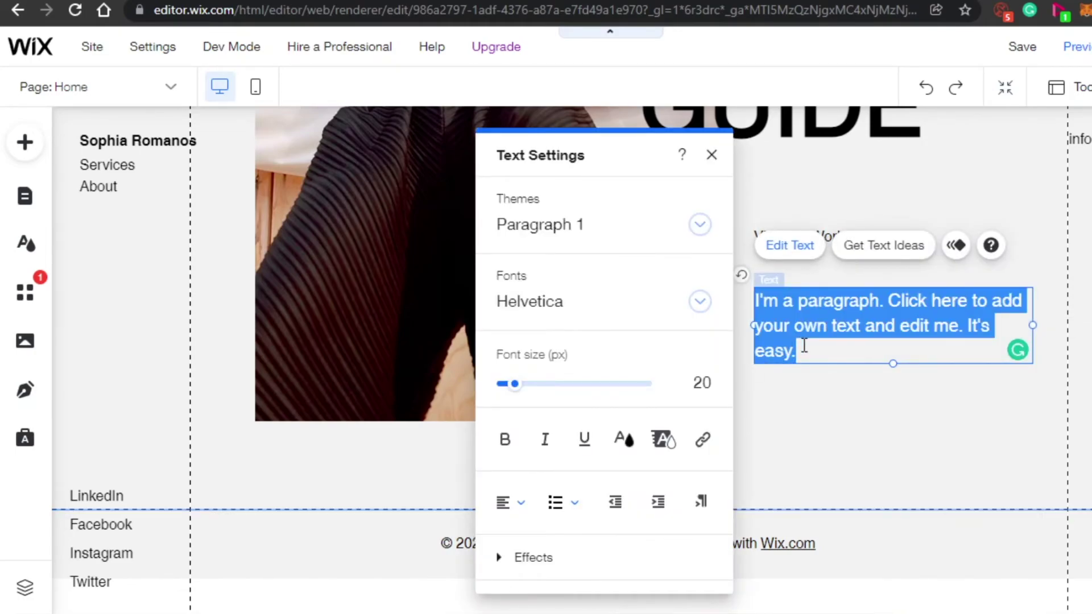
key("BackSpace")
type("TEST TEXT")
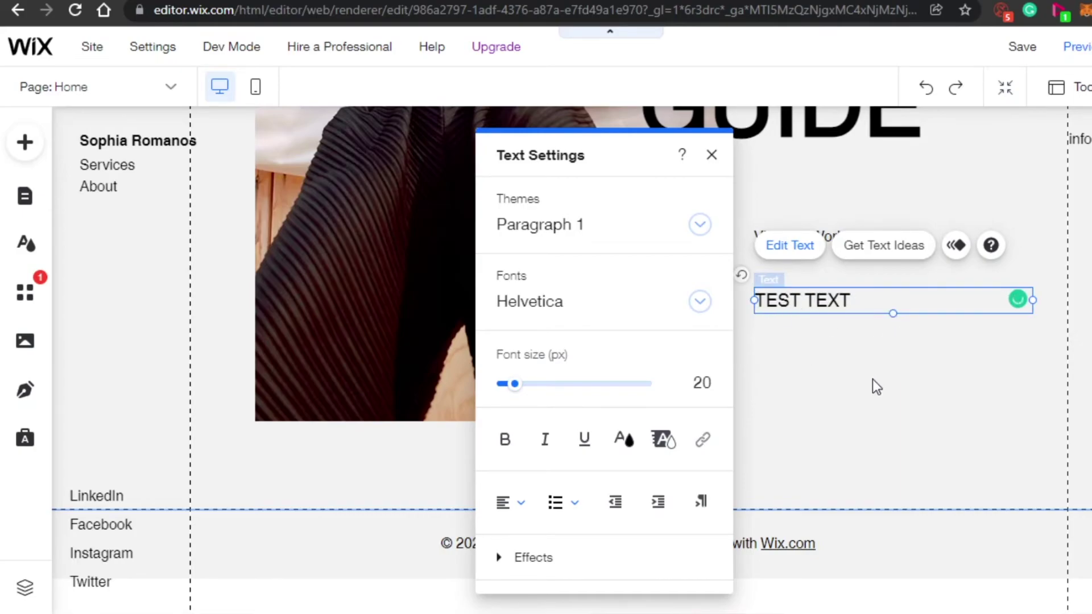
left_click(838, 356)
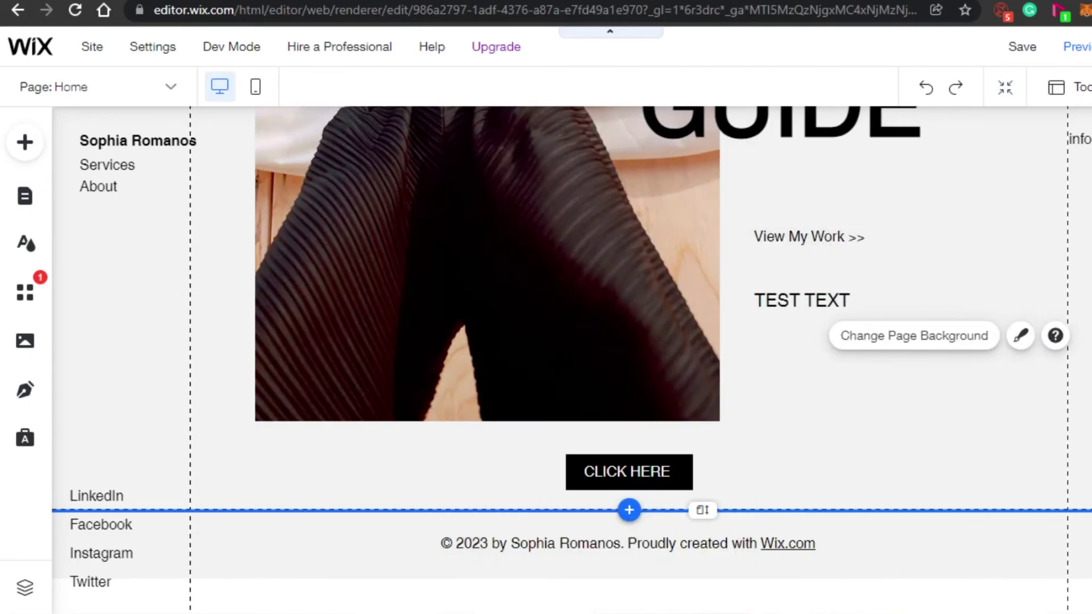
scroll(237, 444, "up", 4)
scroll(237, 443, "down", 3)
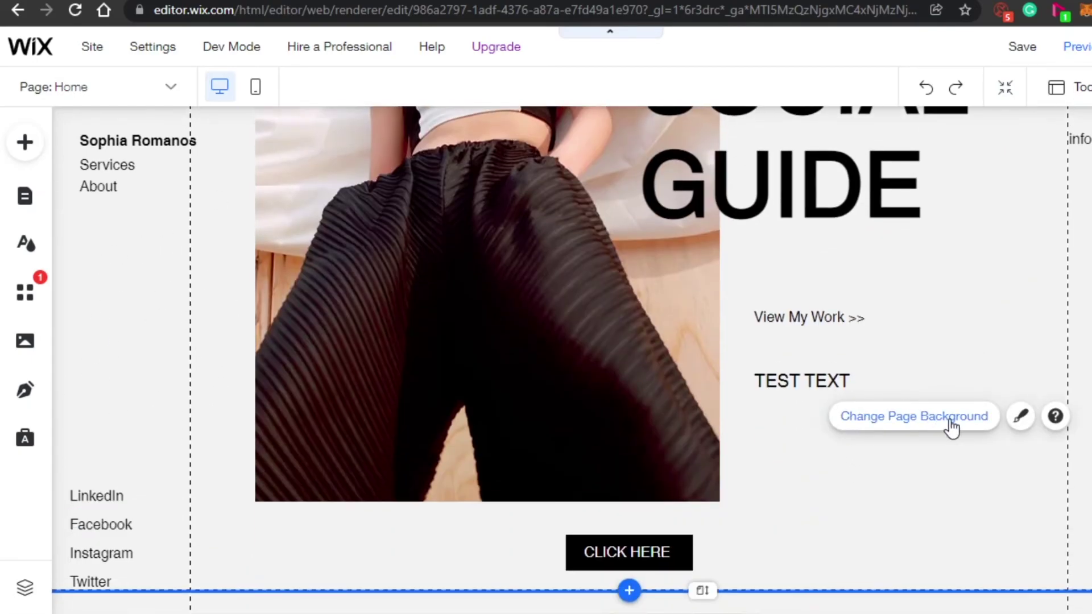
scroll(874, 297, "up", 5)
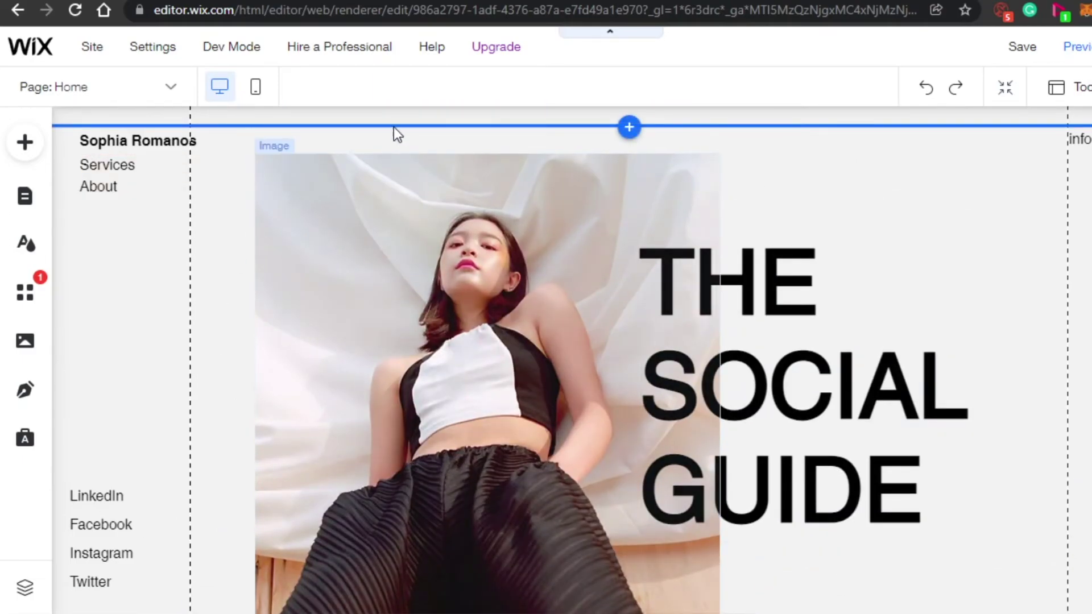
scroll(572, 360, "up", 1)
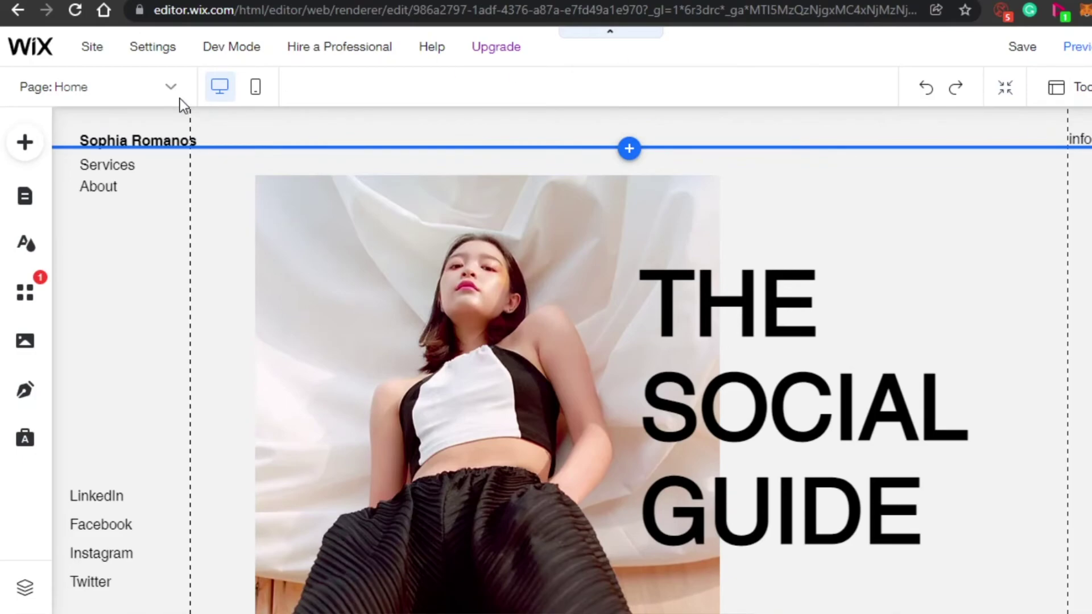
scroll(188, 108, "up", 1)
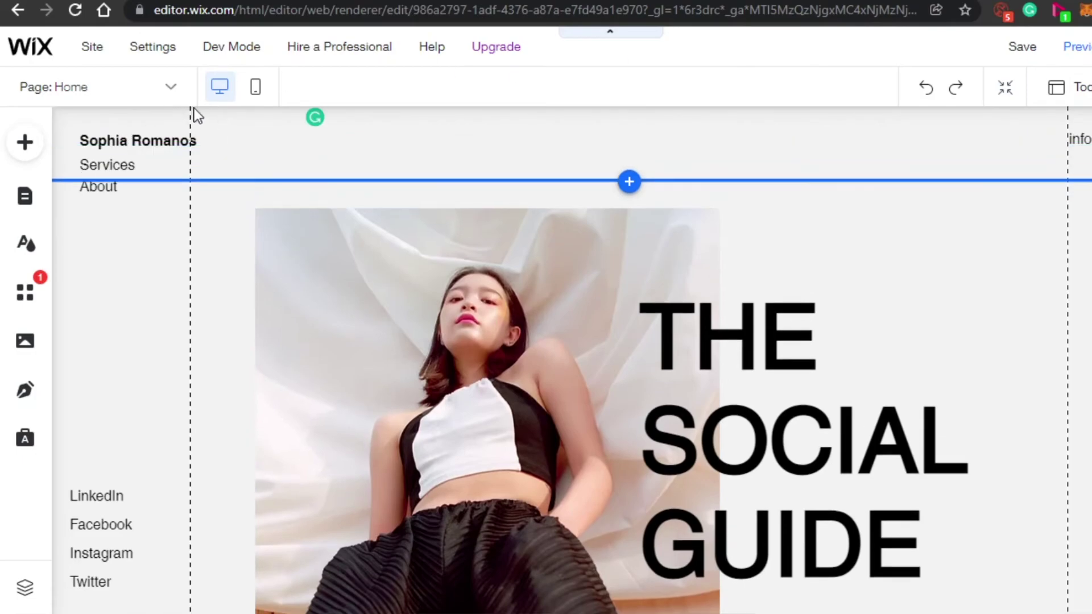
left_click(27, 147)
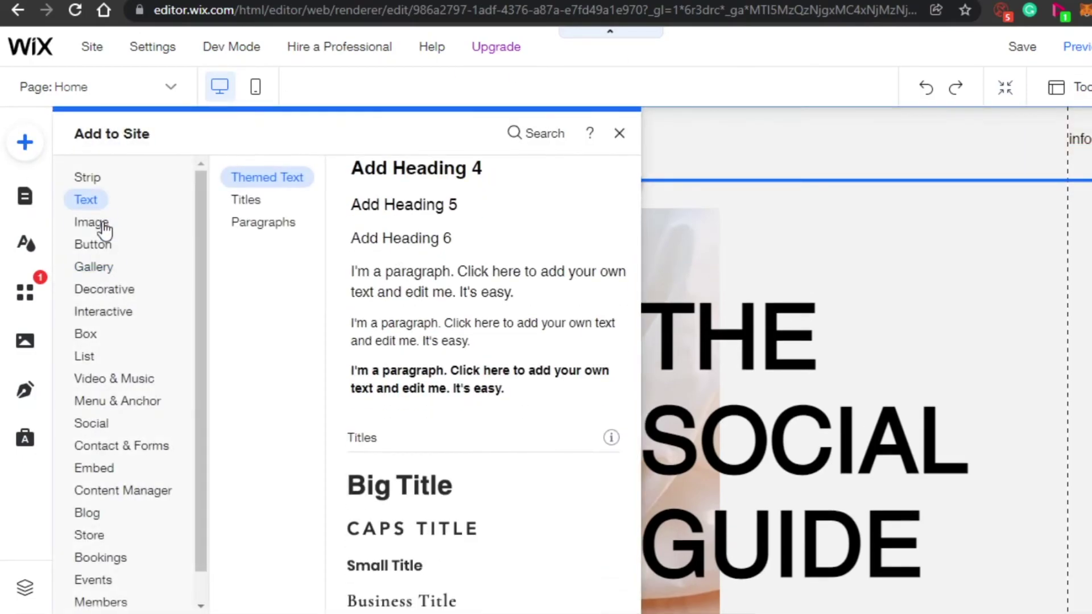
left_click(99, 225)
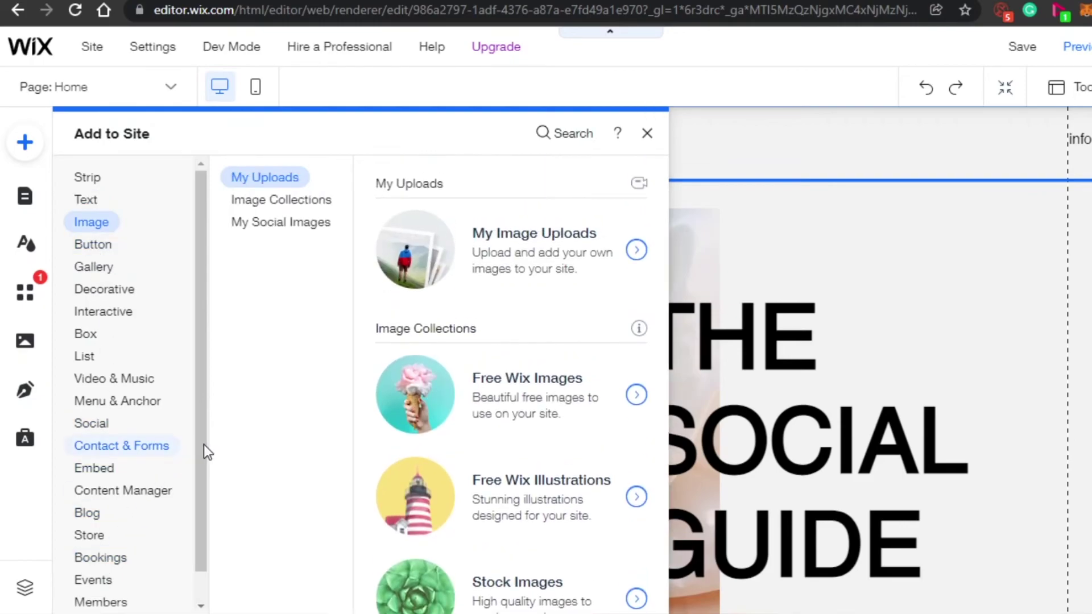
mouse_move(202, 446)
left_click_drag(200, 540, 197, 572)
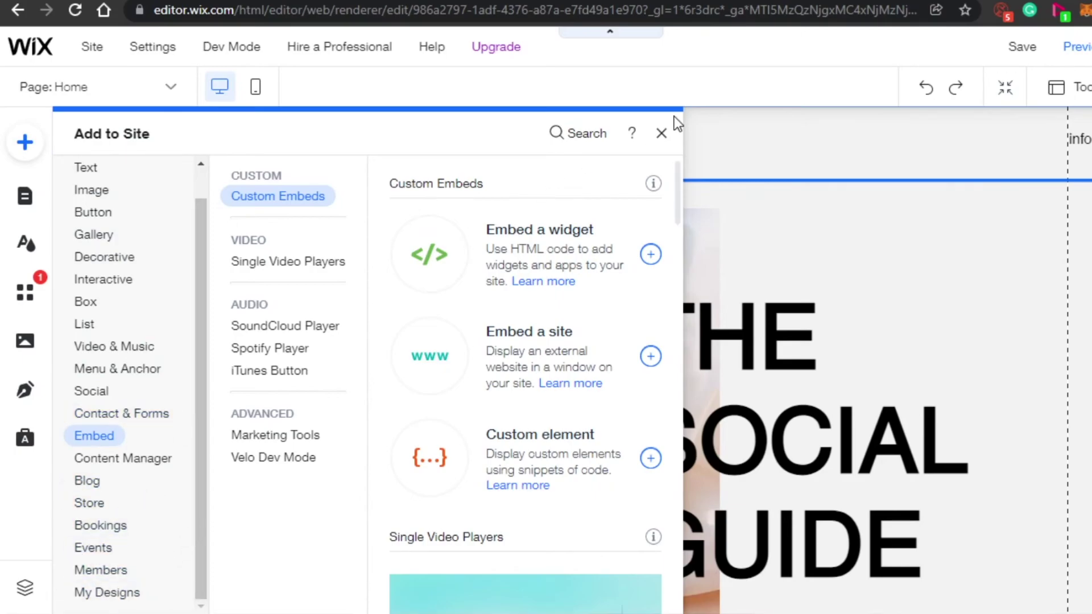
left_click(662, 135)
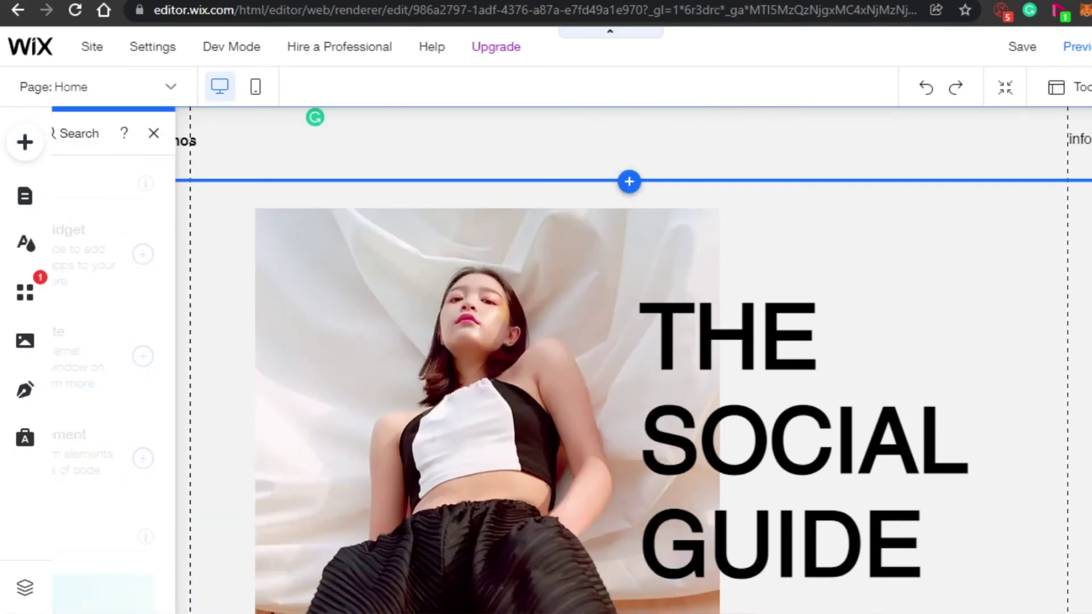
Step: Scroll up and down through the edited page to review it
scroll(571, 360, "down", 7)
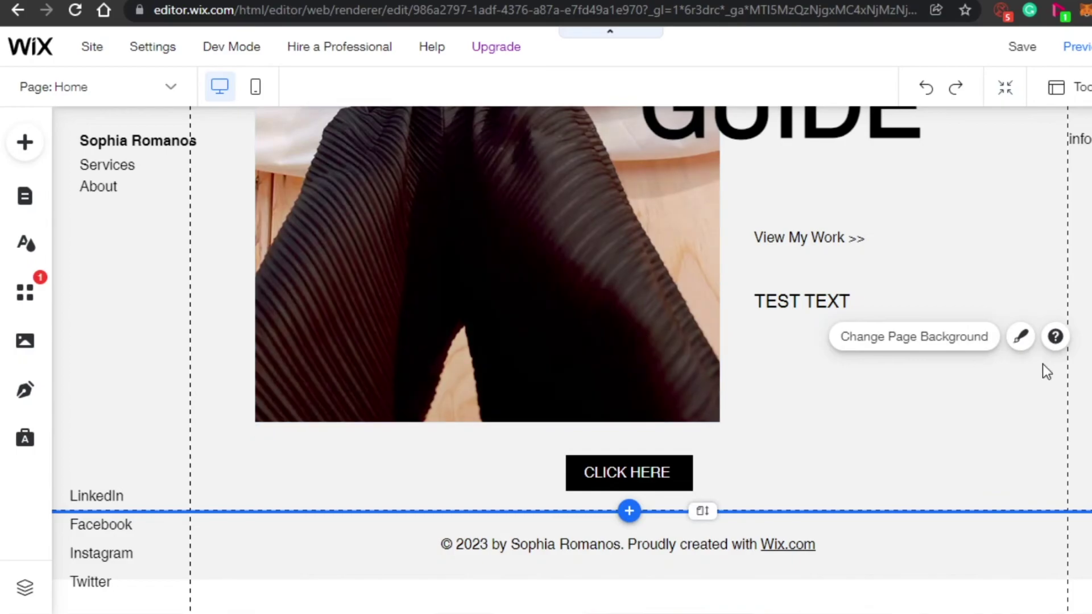
scroll(571, 360, "up", 7)
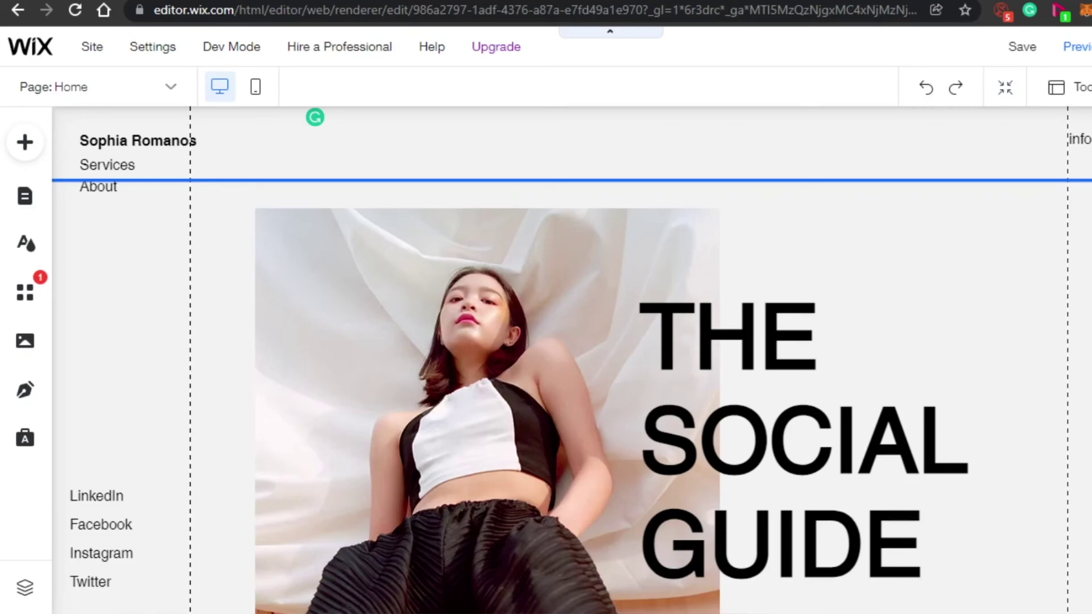
scroll(572, 360, "down", 8)
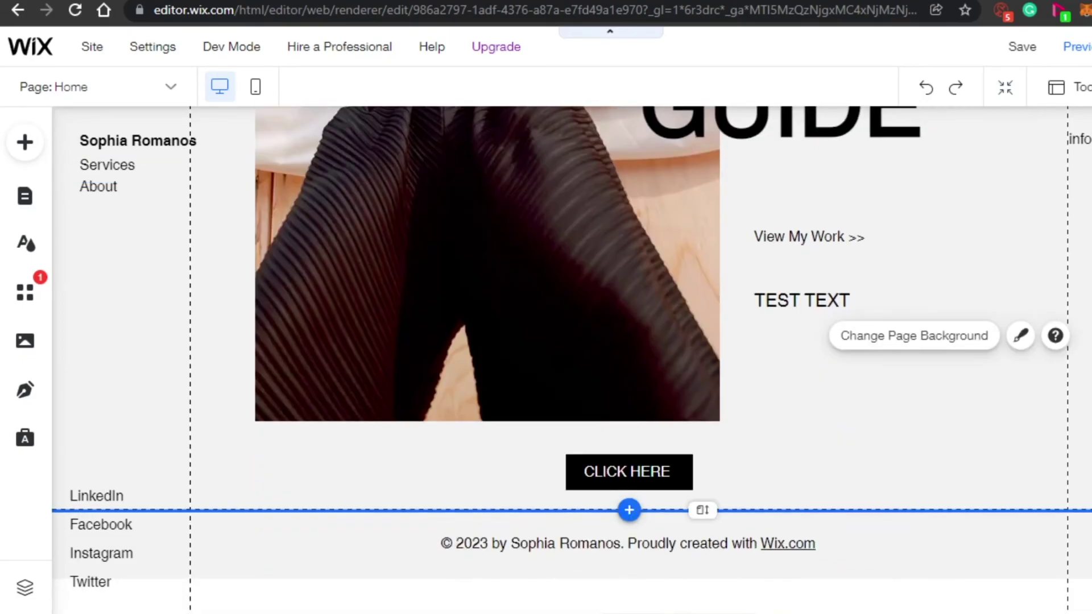
scroll(571, 360, "up", 4)
scroll(572, 360, "up", 3)
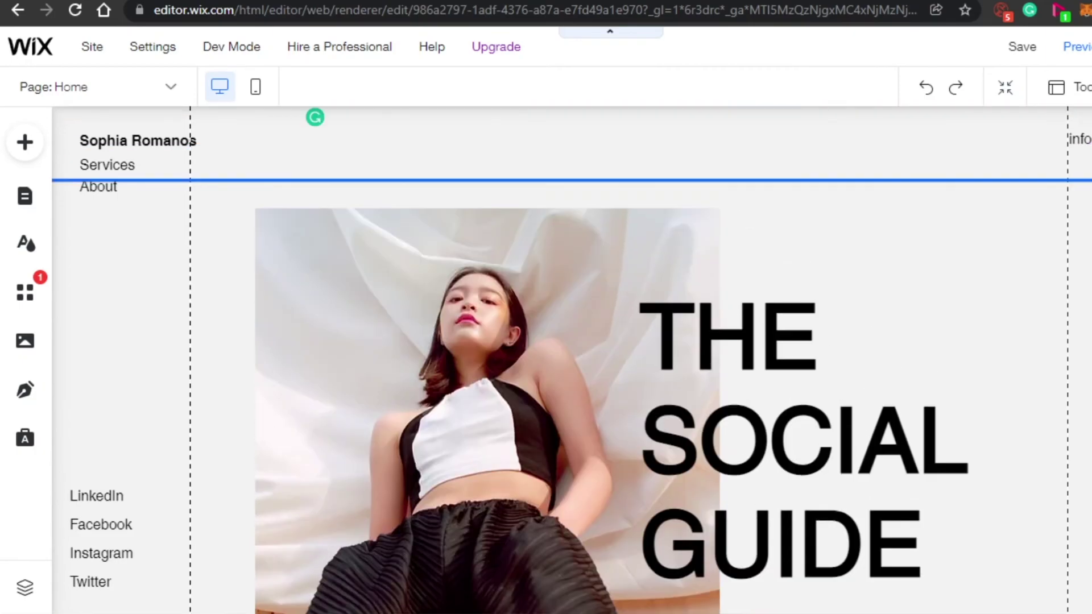
scroll(571, 360, "down", 6)
scroll(571, 360, "down", 1)
scroll(571, 360, "up", 7)
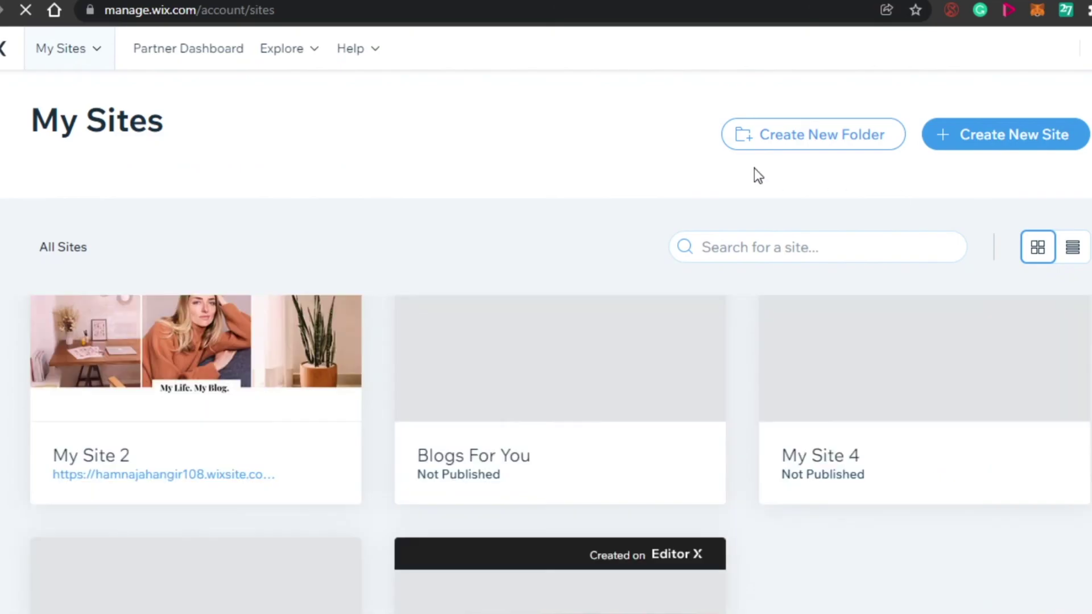
Step: Scroll through the My Sites grid to find the portfolio site
scroll(472, 143, "down", 3)
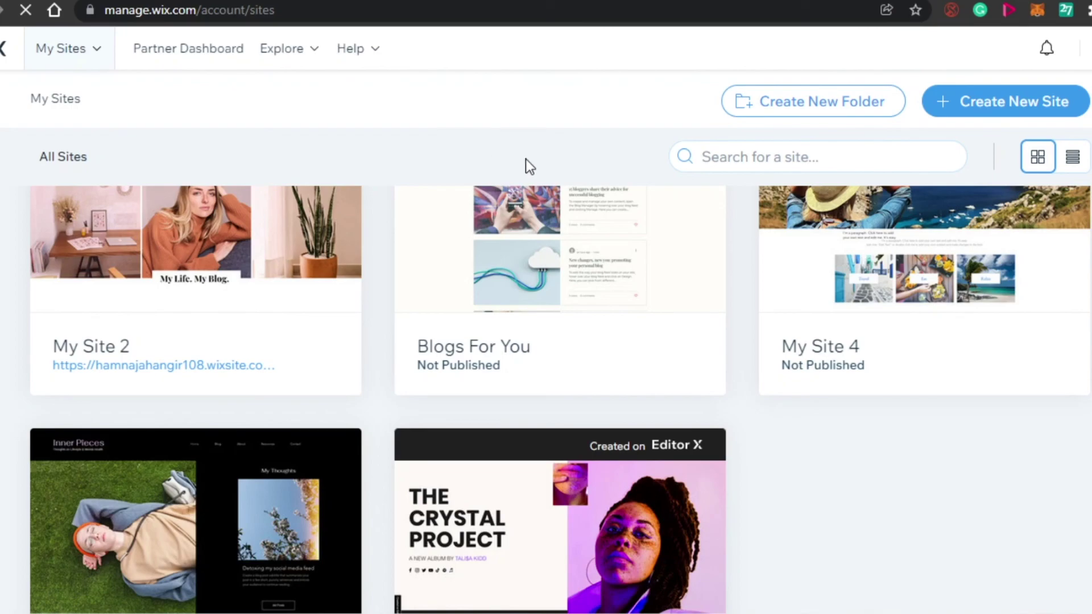
scroll(921, 256, "up", 5)
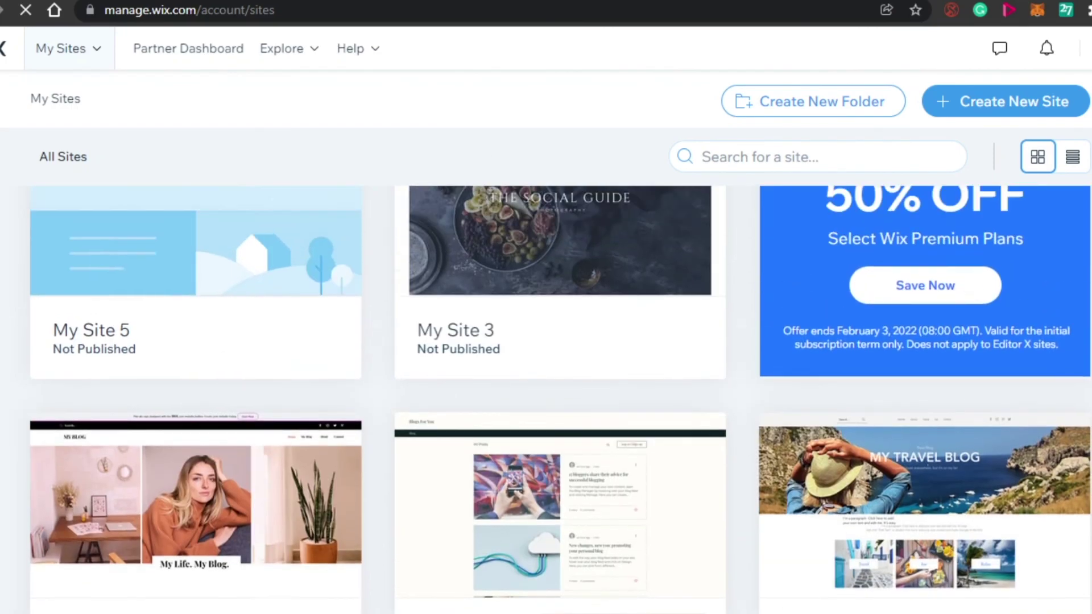
scroll(546, 398, "down", 4)
scroll(546, 398, "down", 4)
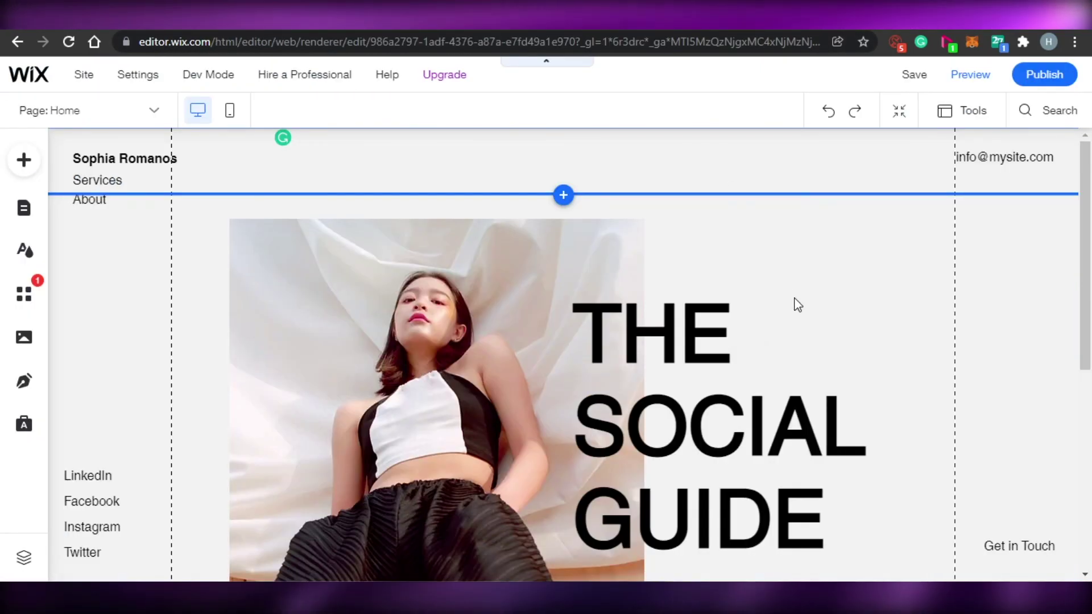
scroll(797, 305, "down", 3)
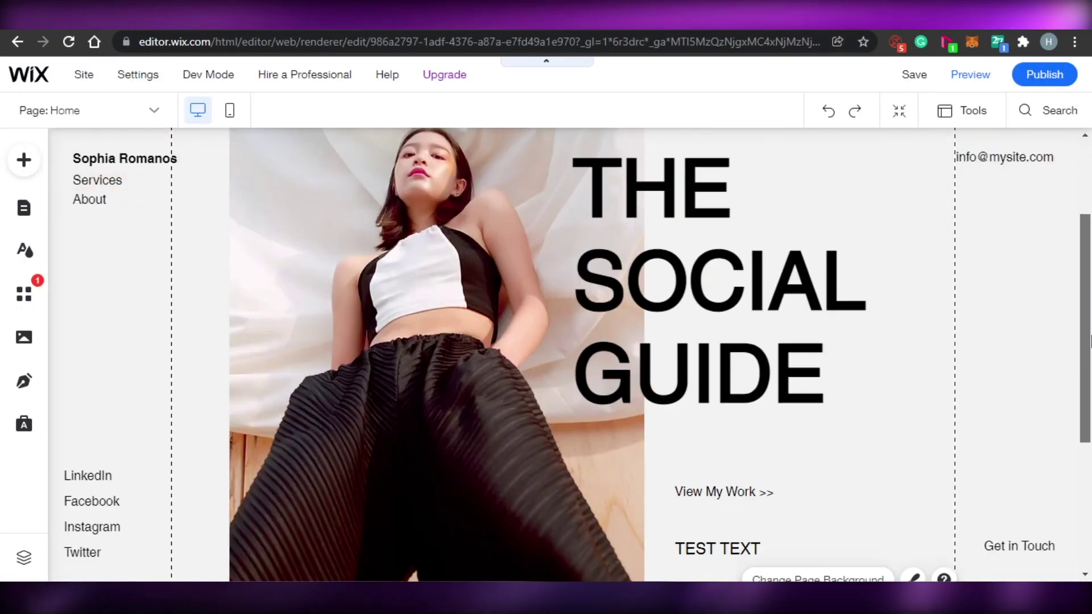
scroll(1090, 340, "up", 1)
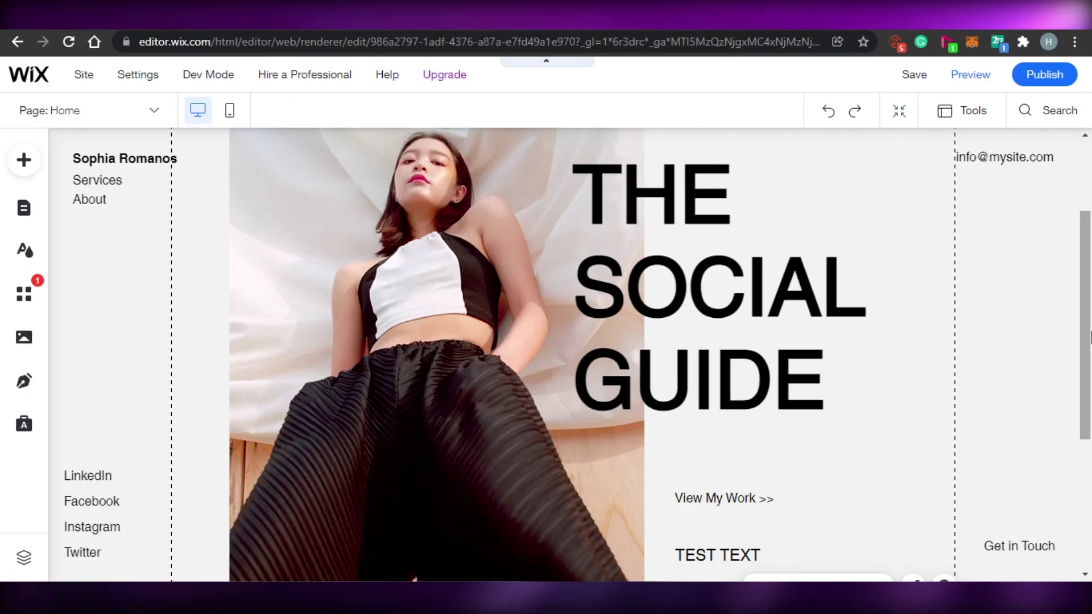